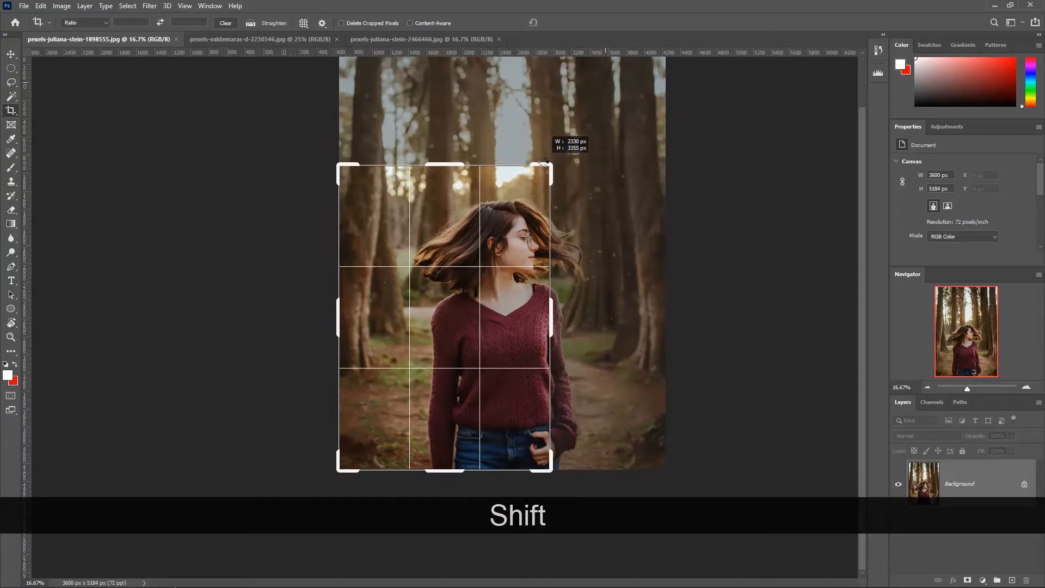
Try a freehand crop framing the woman with the photo shifted inside it, and reset it to the full image.
left_click_drag(545, 162, 551, 187)
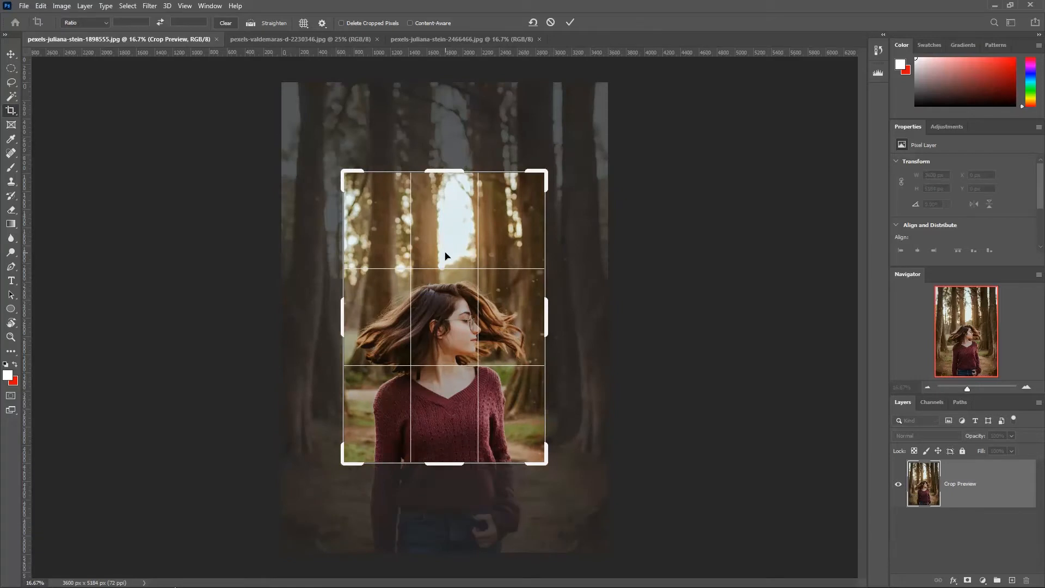
left_click_drag(441, 262, 443, 191)
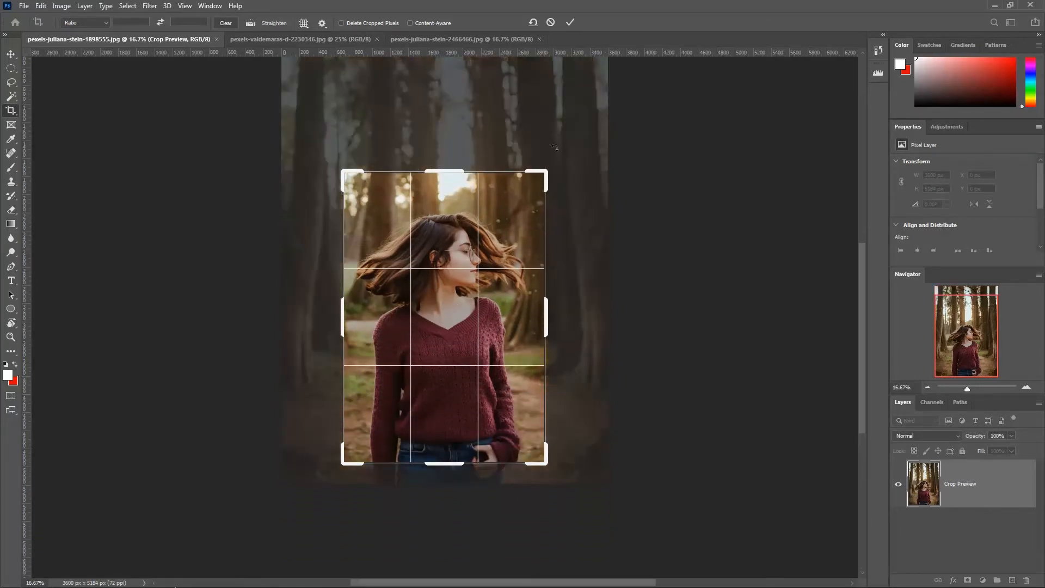
mouse_move(554, 147)
left_mouse_down()
mouse_move(593, 133)
mouse_move(561, 146)
mouse_move(564, 170)
mouse_move(589, 195)
mouse_move(626, 206)
mouse_move(520, 154)
mouse_move(554, 161)
left_mouse_up()
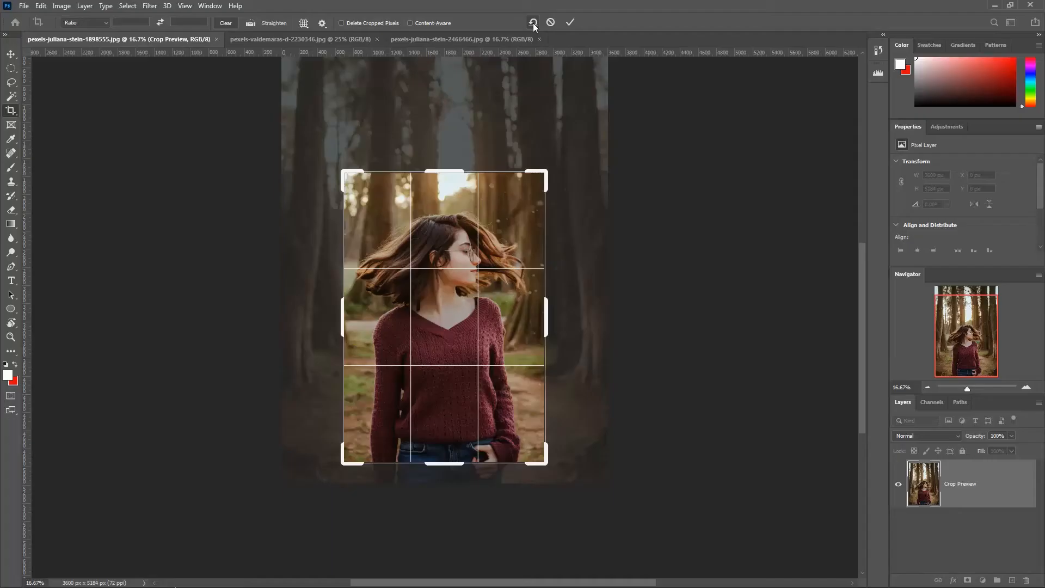
left_click(533, 23)
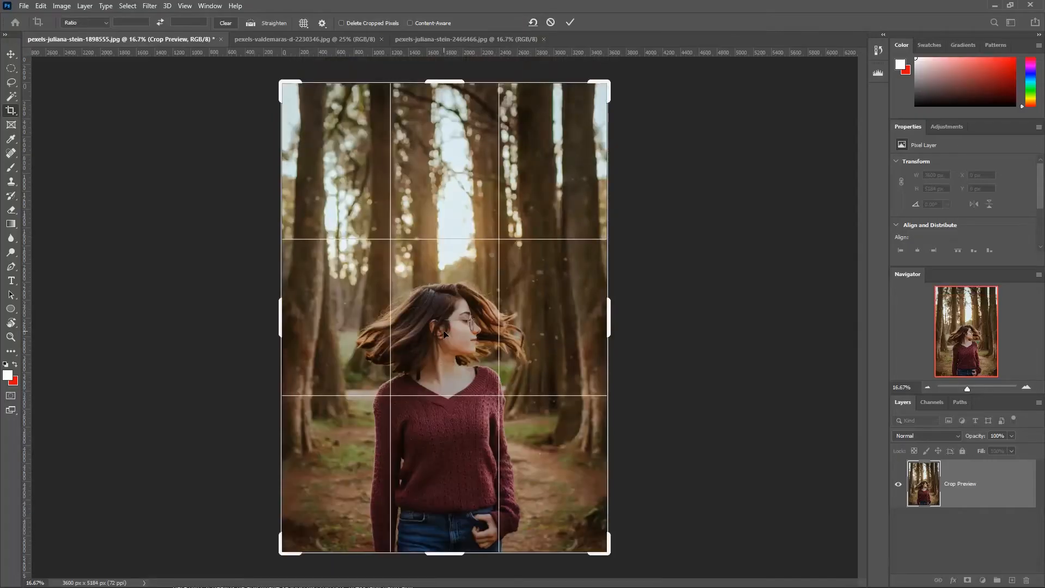
double_click(422, 262)
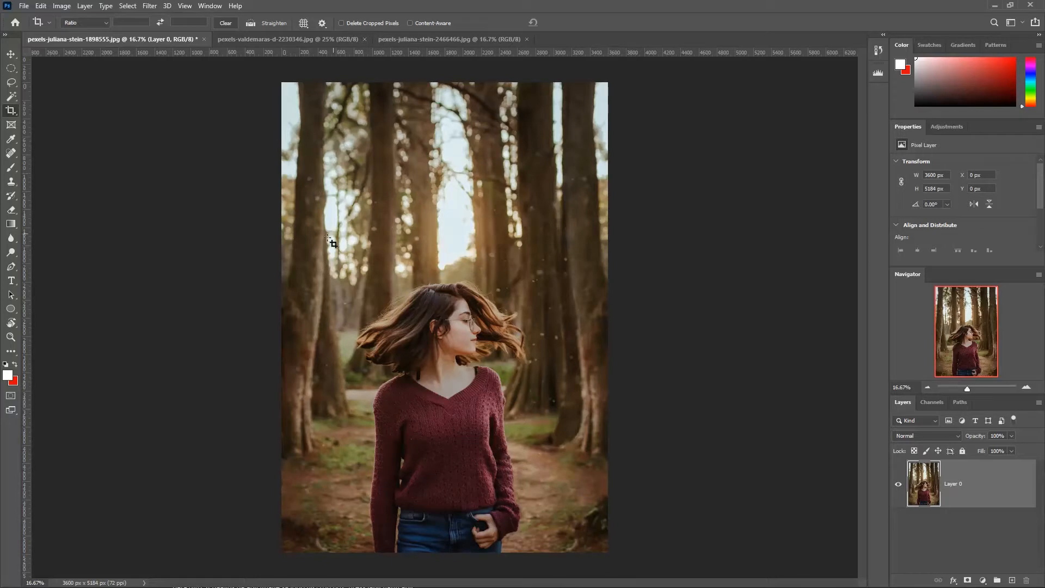
Draw a freehand crop area around the woman, undo it, and draw a square crop area around her instead.
left_click_drag(316, 173, 520, 484)
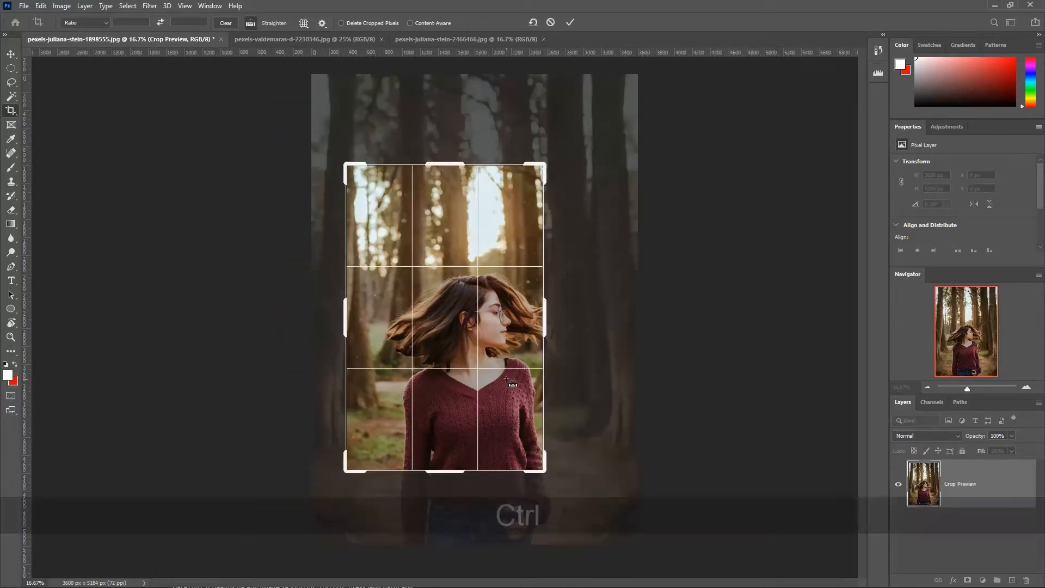
key("ctrl+z")
key("shift")
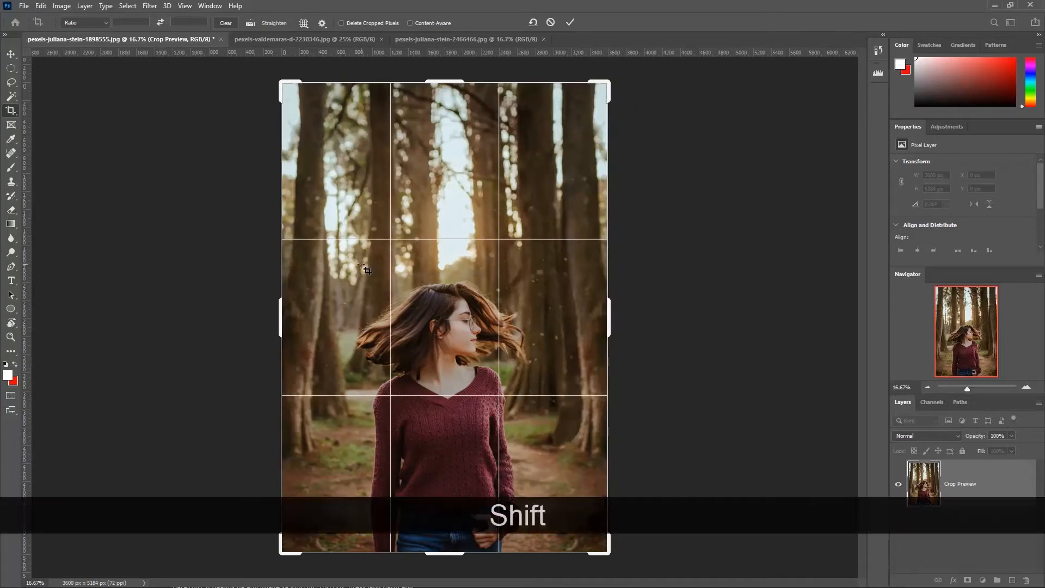
left_click_drag(342, 250, 564, 514)
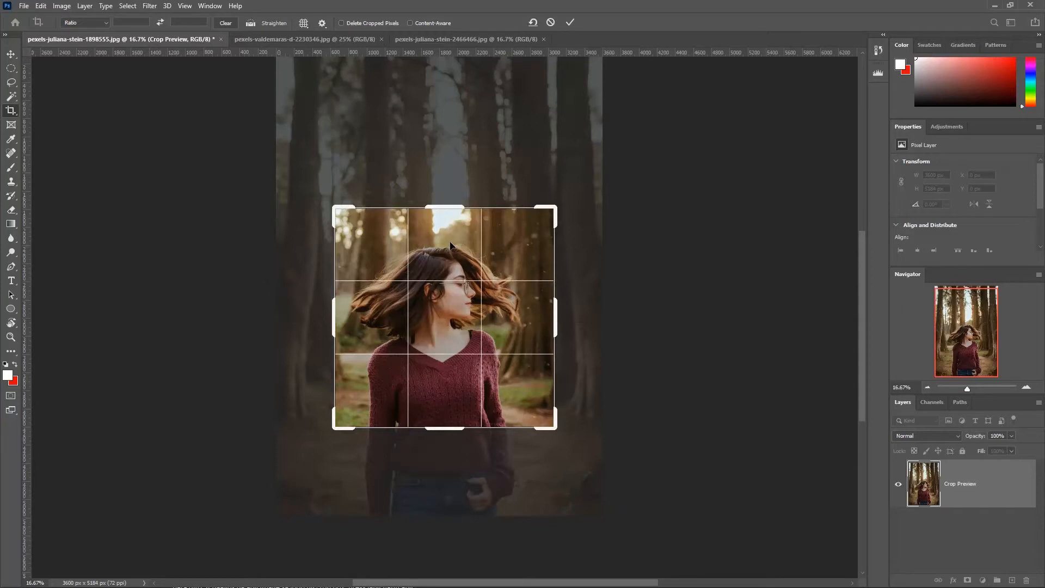
Try repositioning the square crop in Classic Mode and in the standard mode, and reset the crop.
key("p")
left_click_drag(453, 283, 453, 316)
left_click_drag(588, 250, 562, 287)
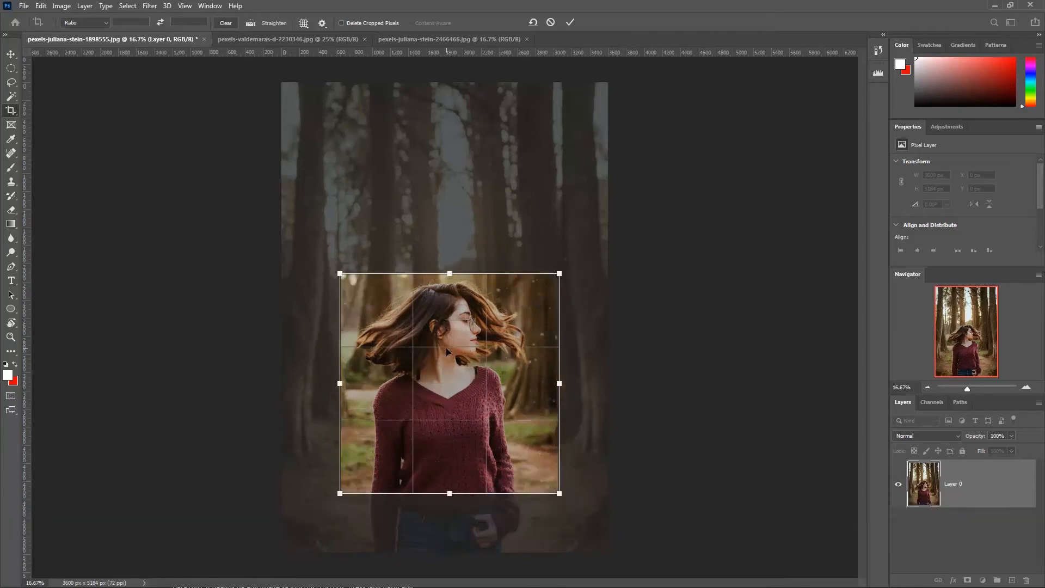
key("p")
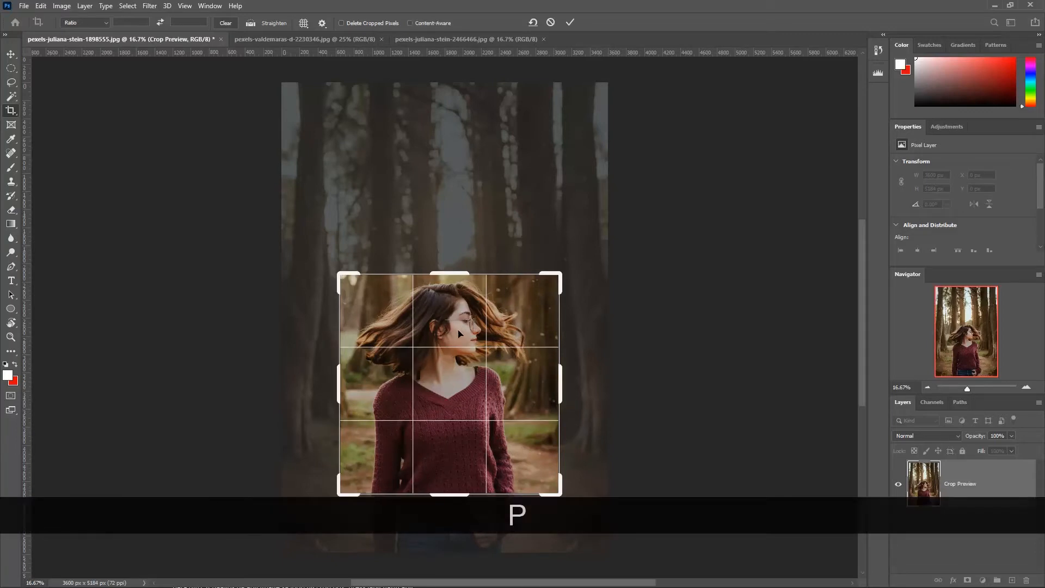
left_click_drag(459, 333, 458, 345)
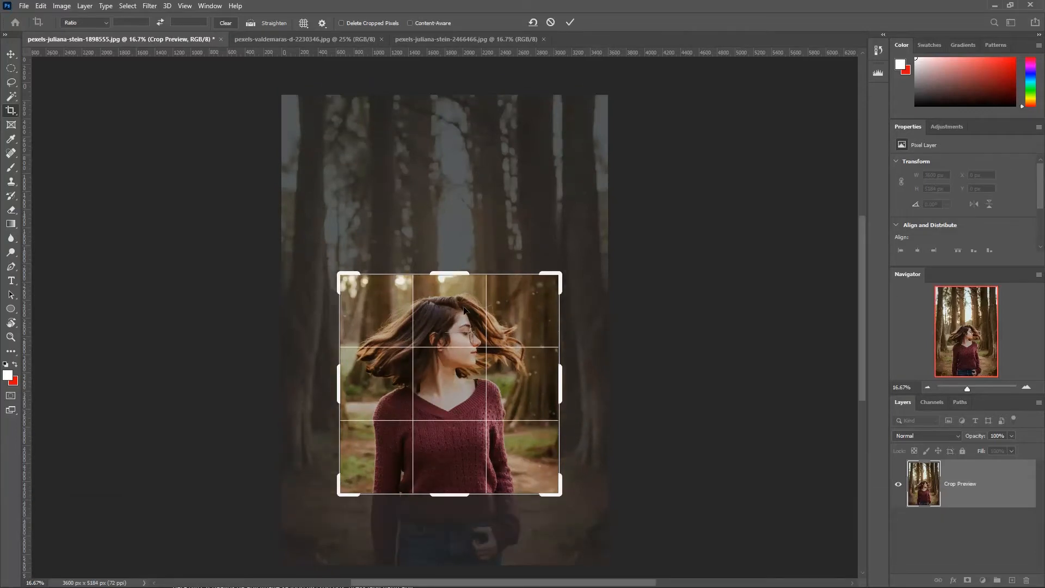
left_click(533, 24)
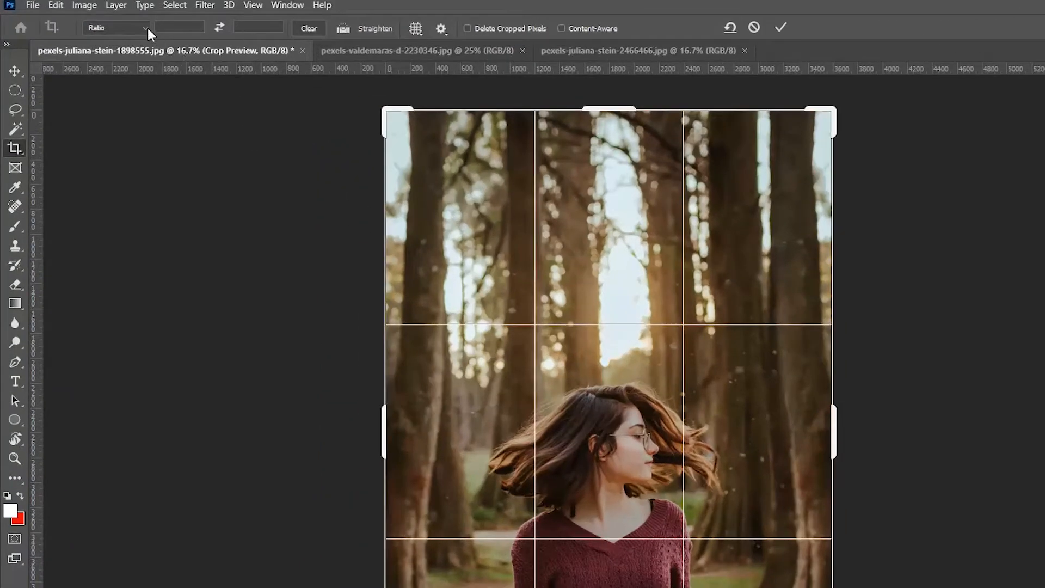
Set the crop ratio to 1 : 1 (Square) and shift the photo slightly up inside the crop area.
left_click(145, 27)
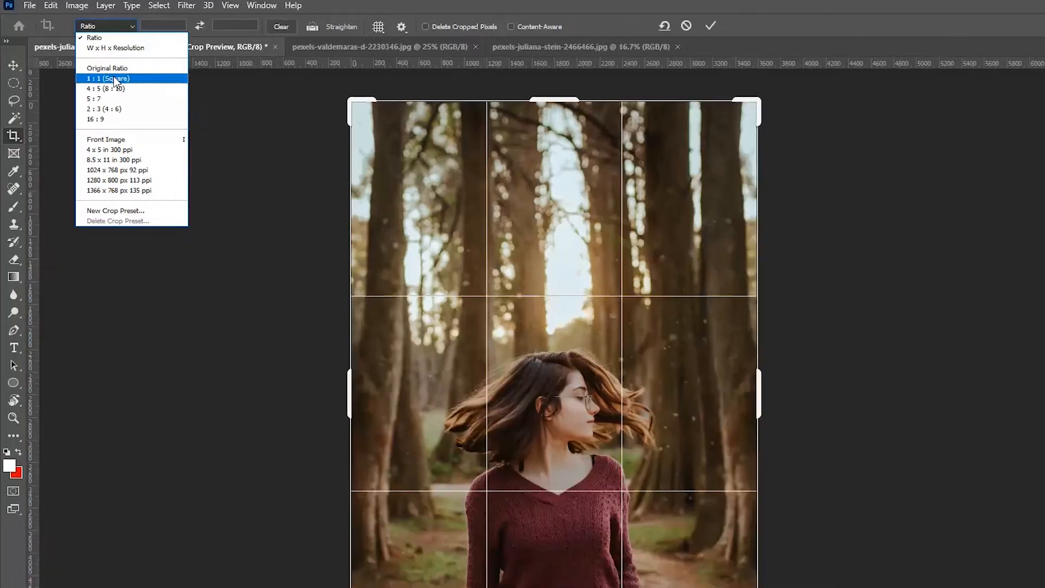
left_click(127, 87)
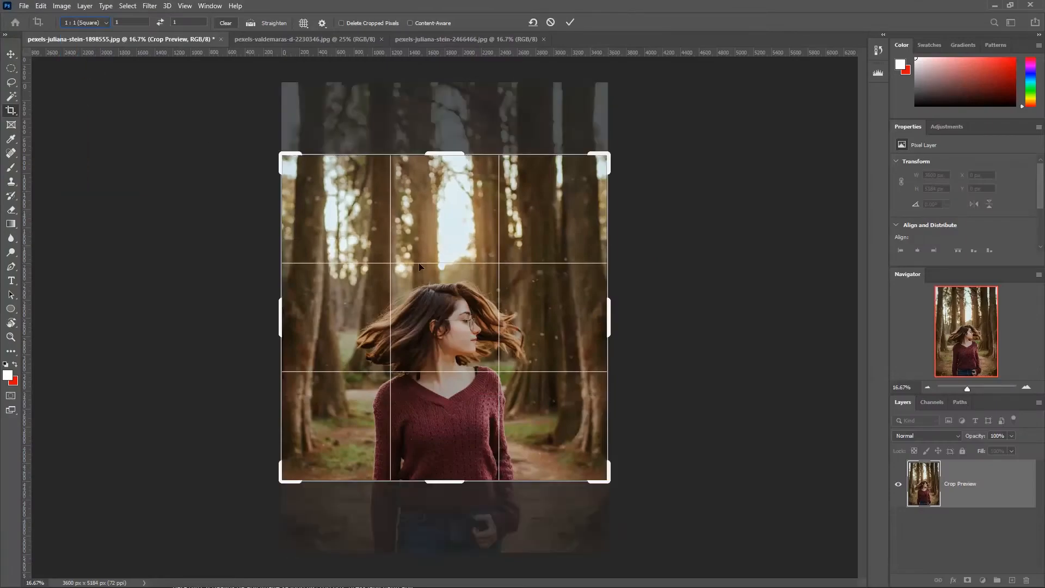
left_click_drag(470, 231, 468, 204)
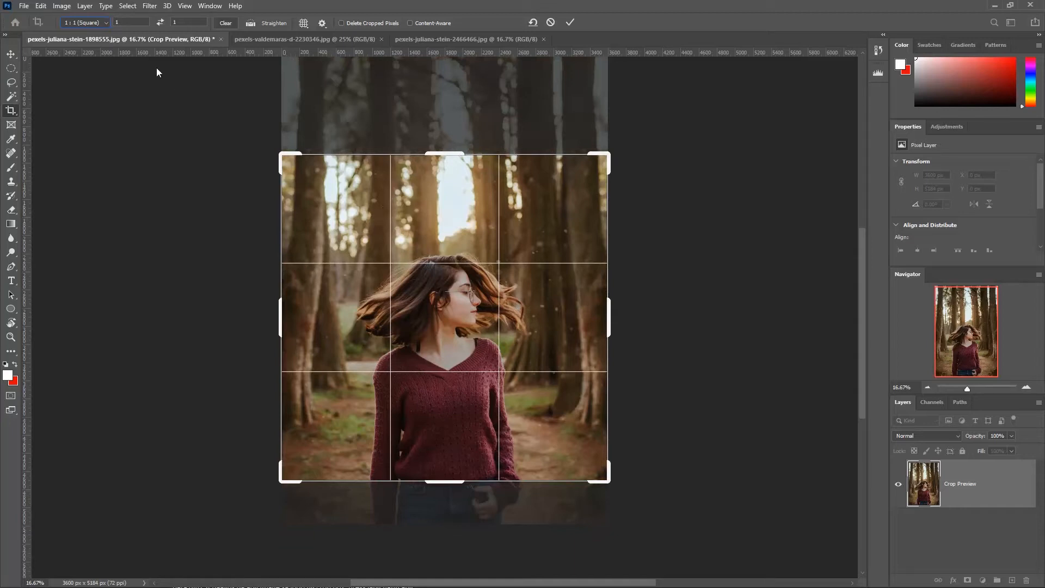
Choose the 4 : 5 (8 : 10) crop ratio and change its second value to 3.
left_click(103, 23)
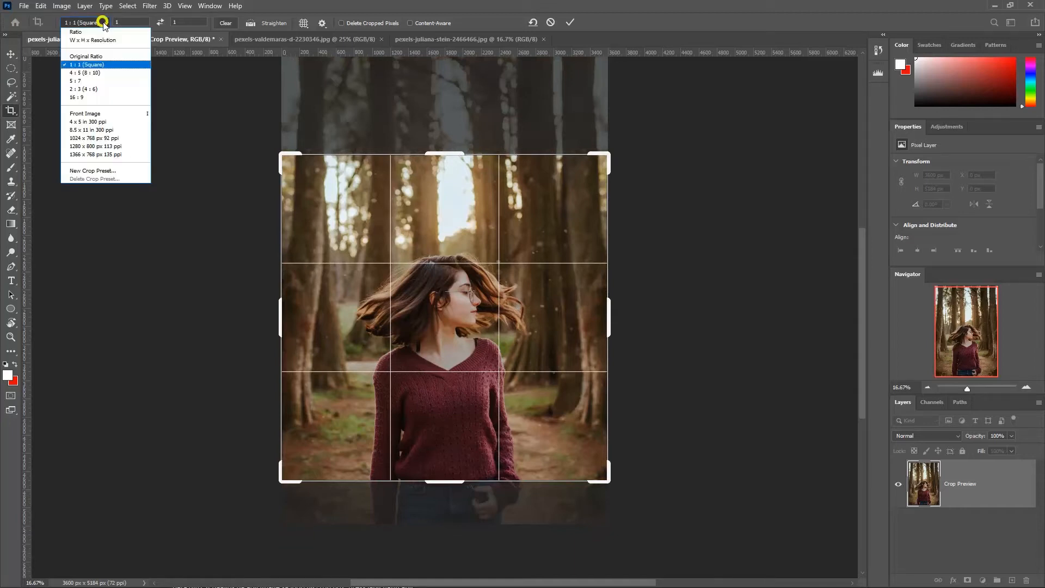
left_click(109, 75)
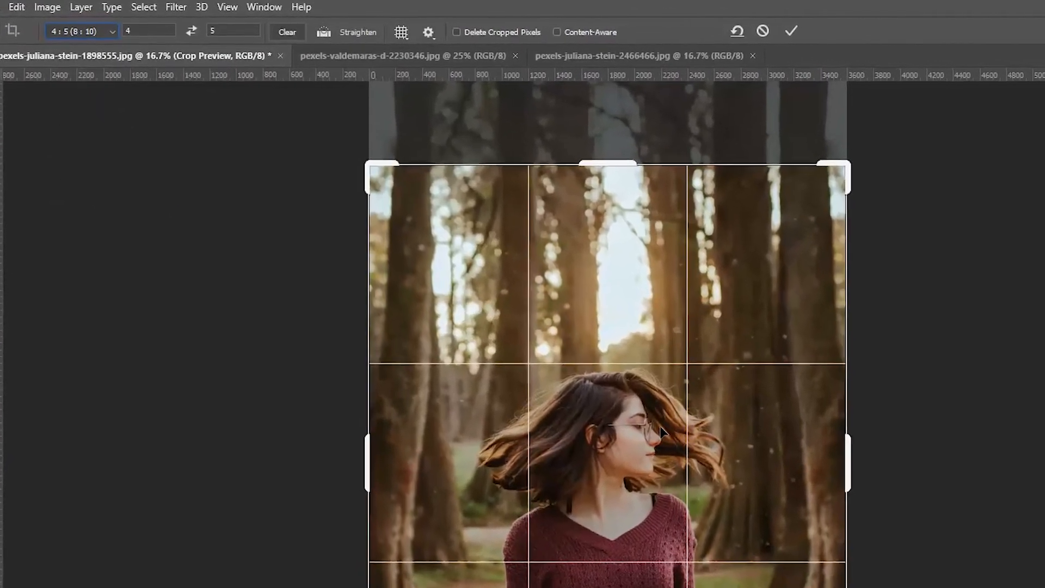
left_click(205, 33)
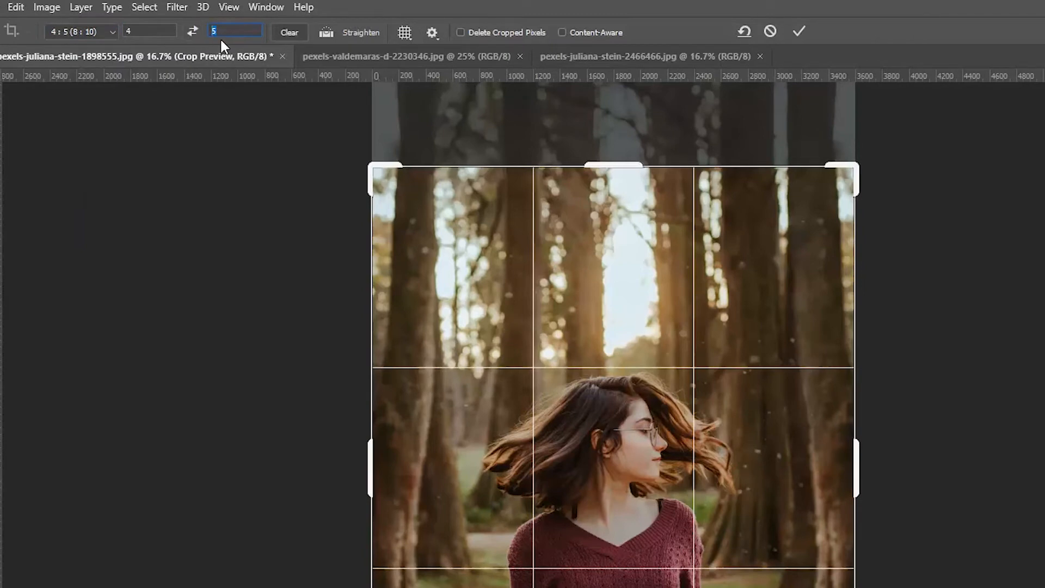
type("3")
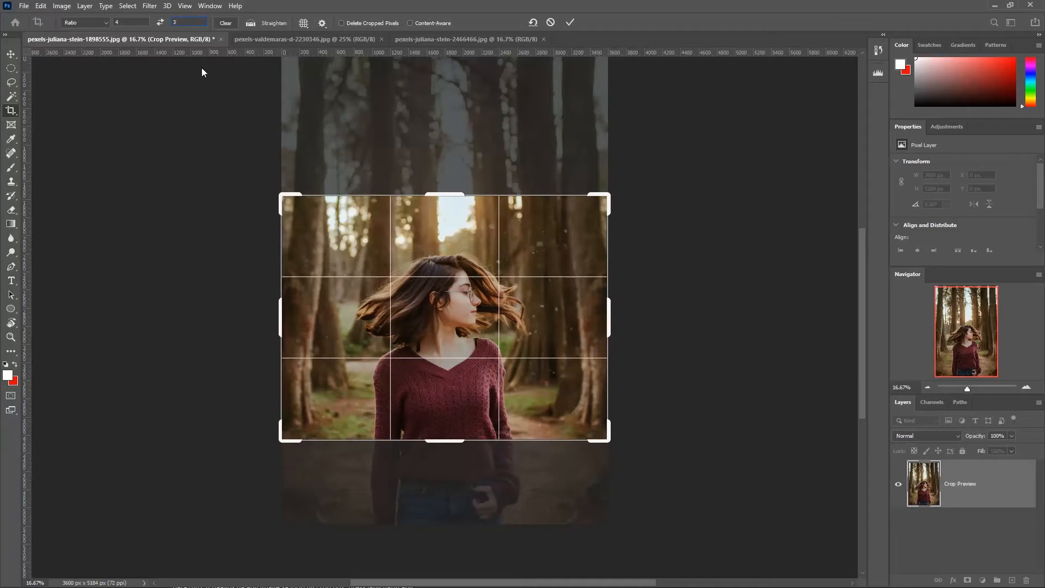
Try swapping the crop's width and height values, and return to the 4 by 3 landscape orientation.
left_click(159, 22)
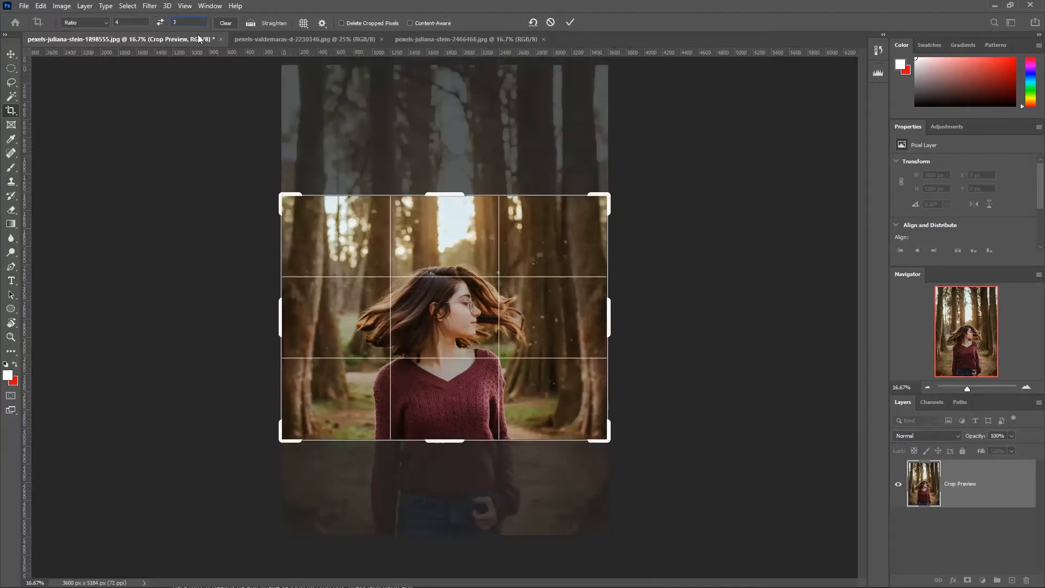
key("x")
key("x")
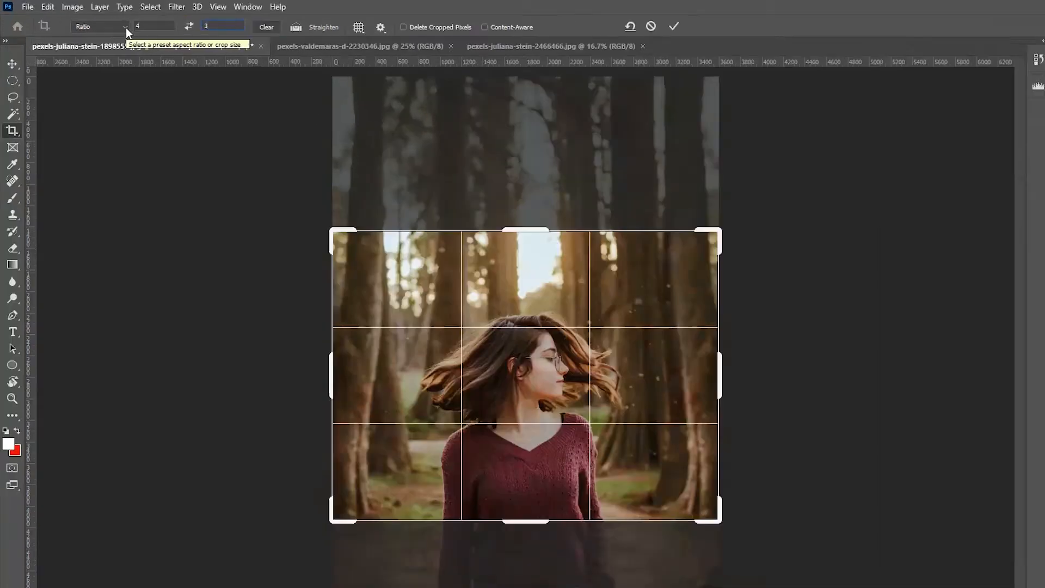
Start a new crop preset for the 4 : 3 ratio, cancel it, and shift the photo down inside the crop.
left_click(106, 22)
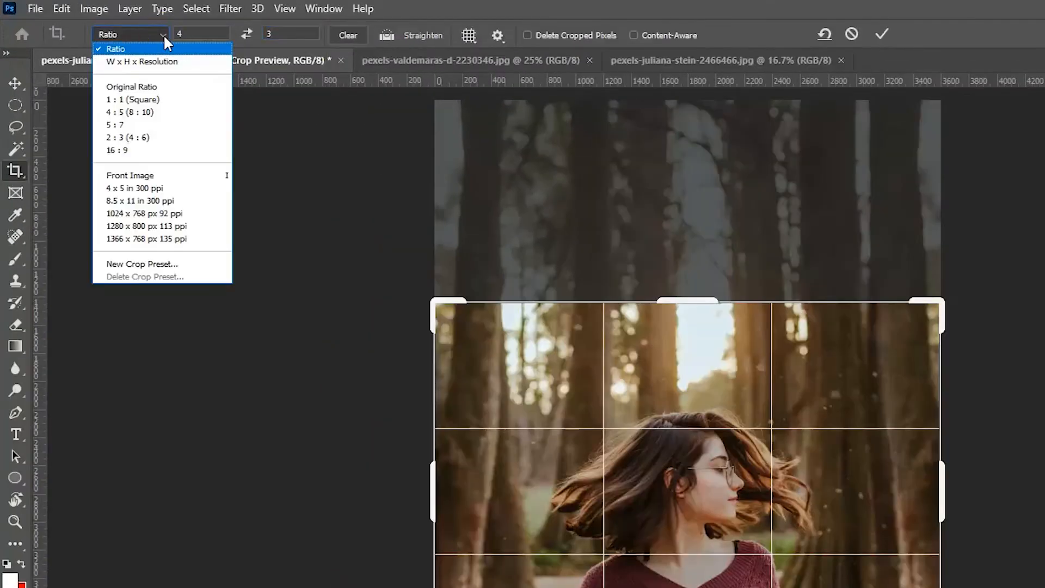
left_click(149, 263)
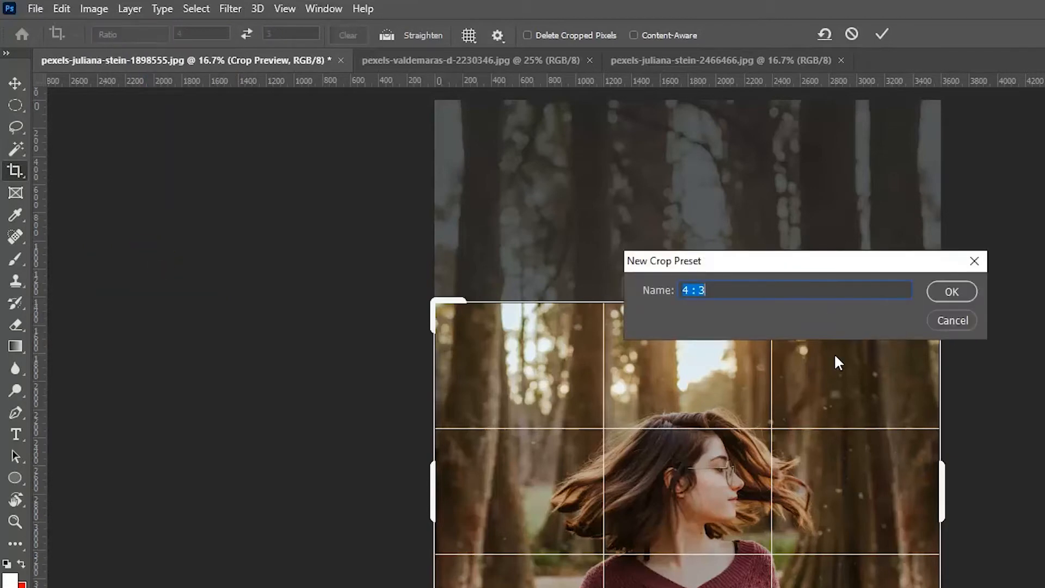
left_click(954, 320)
left_click_drag(849, 422, 838, 449)
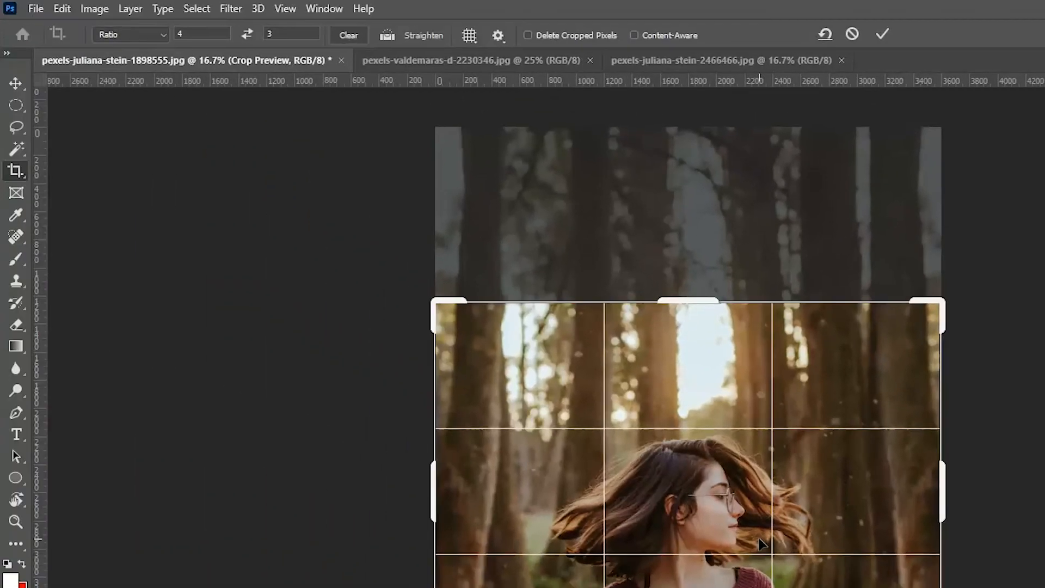
Set the crop to W x H x Resolution with a width of 7 in and a height of 5 in.
left_click(140, 34)
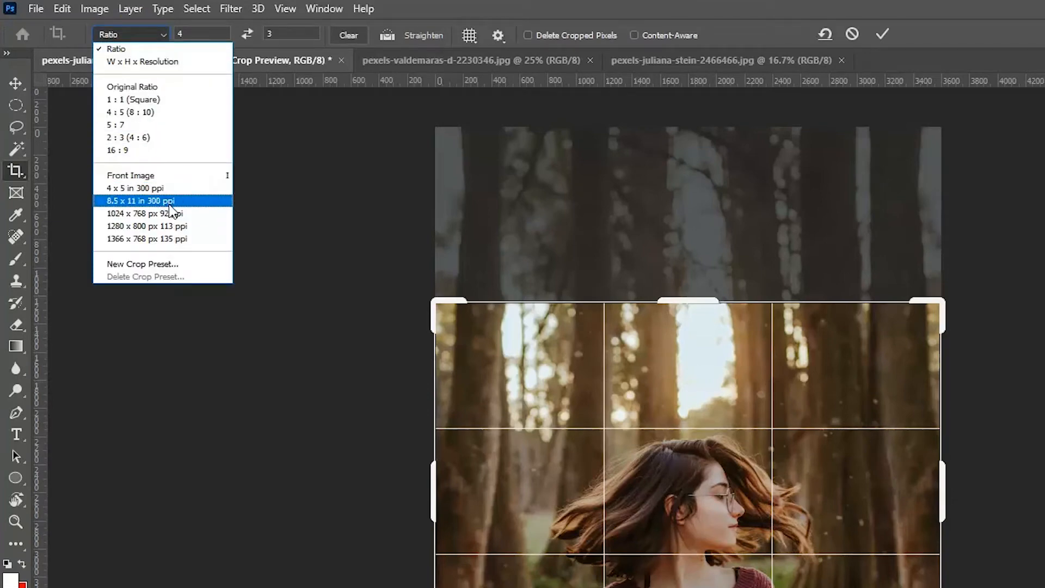
left_click(146, 61)
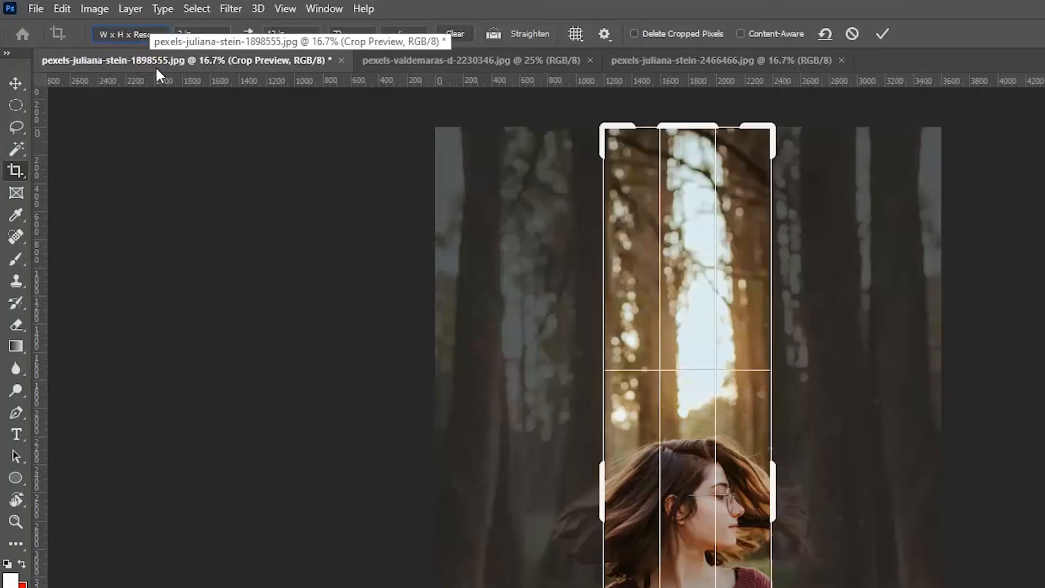
left_click_drag(300, 34, 170, 32)
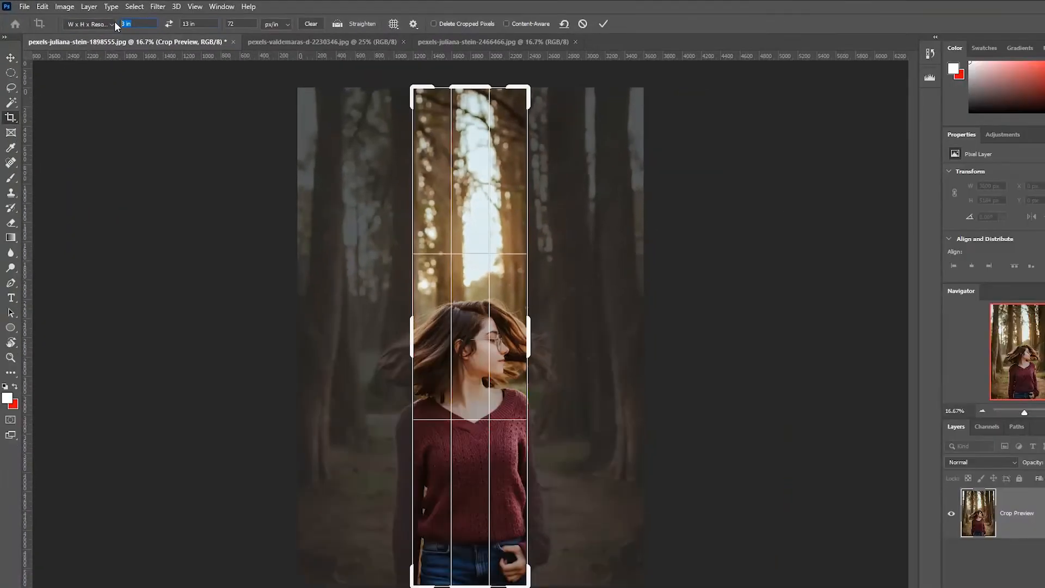
type("7")
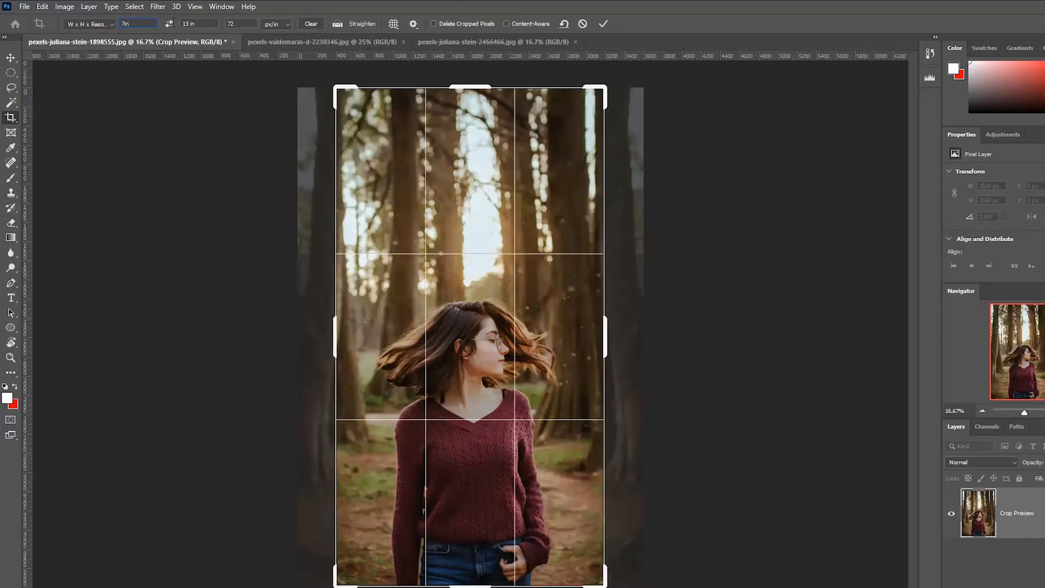
key("Tab")
type("5")
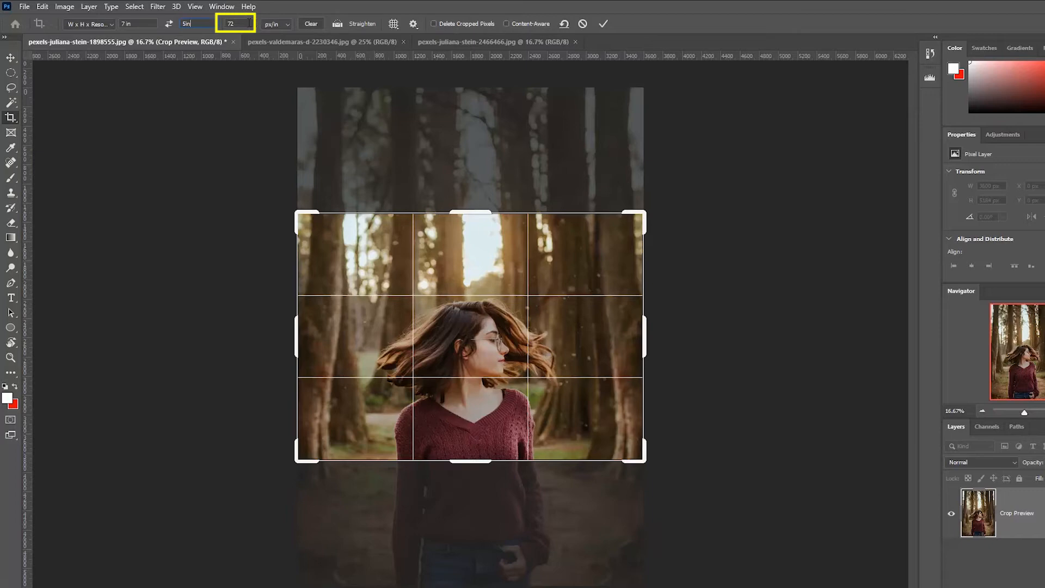
Set the crop resolution to 300 px/in and apply the crop with the photo shifted slightly up.
left_click(242, 24)
double_click(246, 24)
type("300")
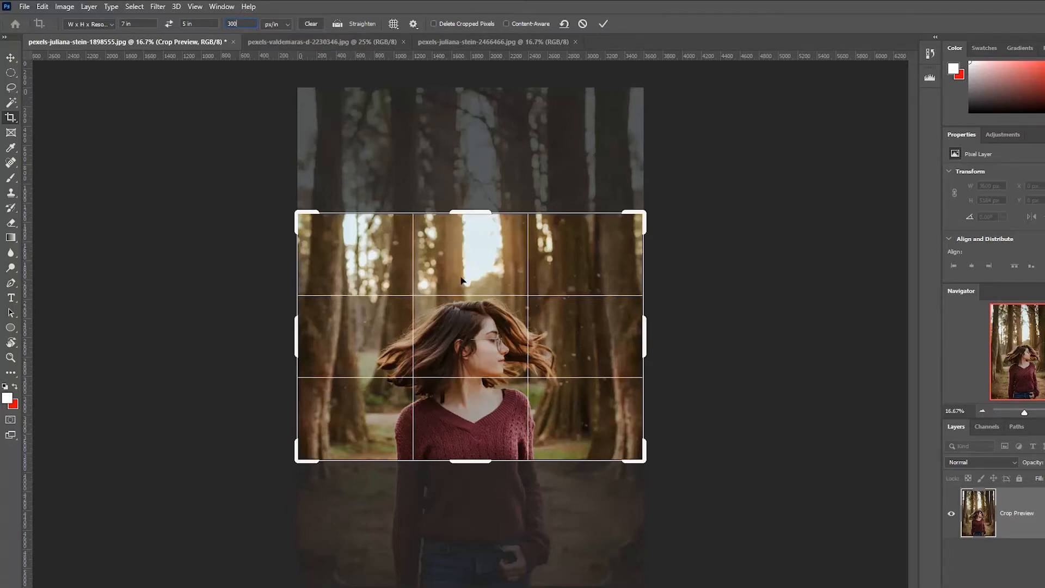
left_click_drag(462, 283, 464, 254)
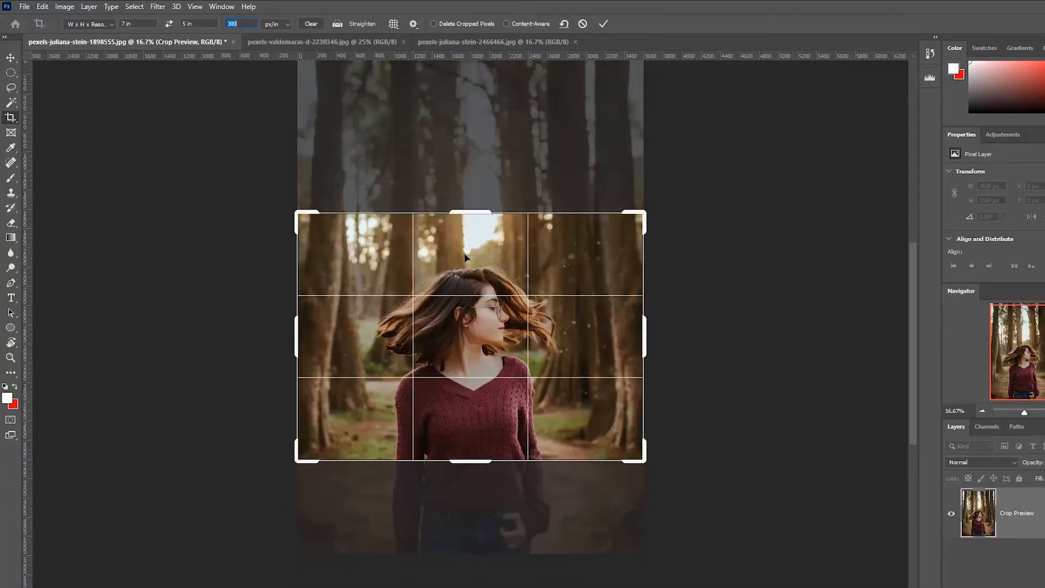
left_click(604, 23)
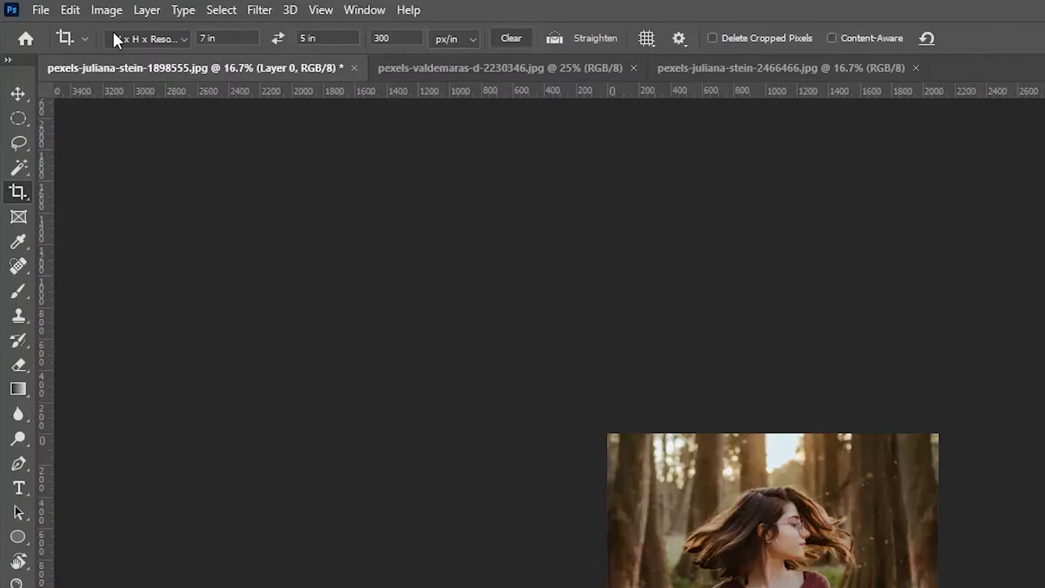
Check the forest portrait's image size with its width shown in inches.
left_click(68, 7)
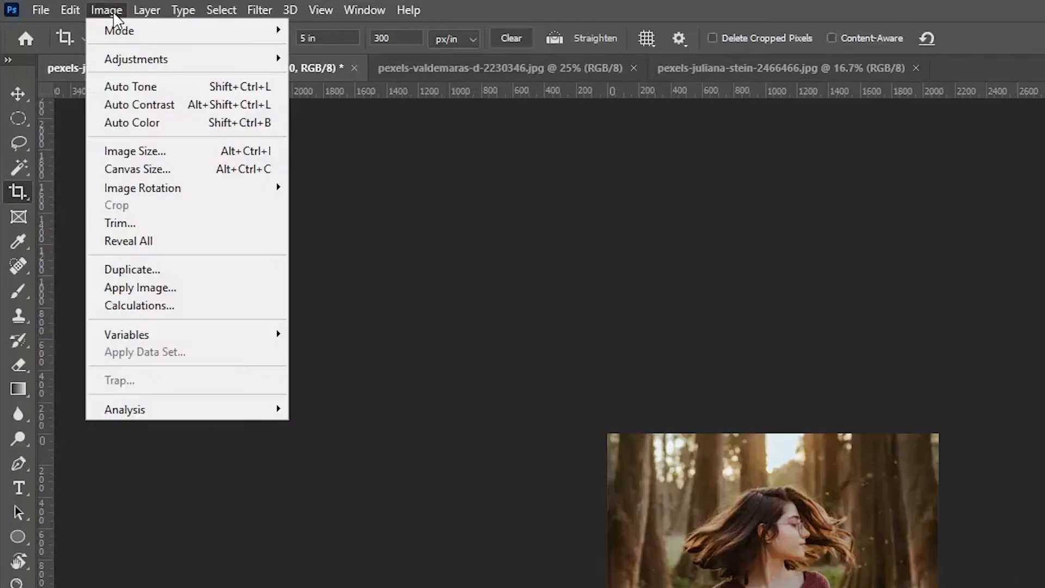
left_click(125, 150)
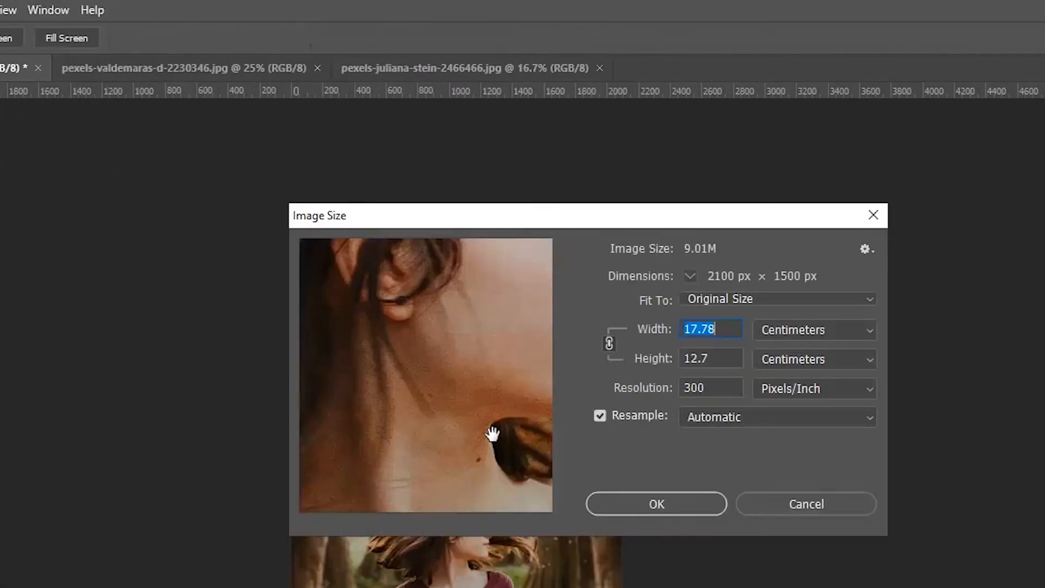
left_click(831, 334)
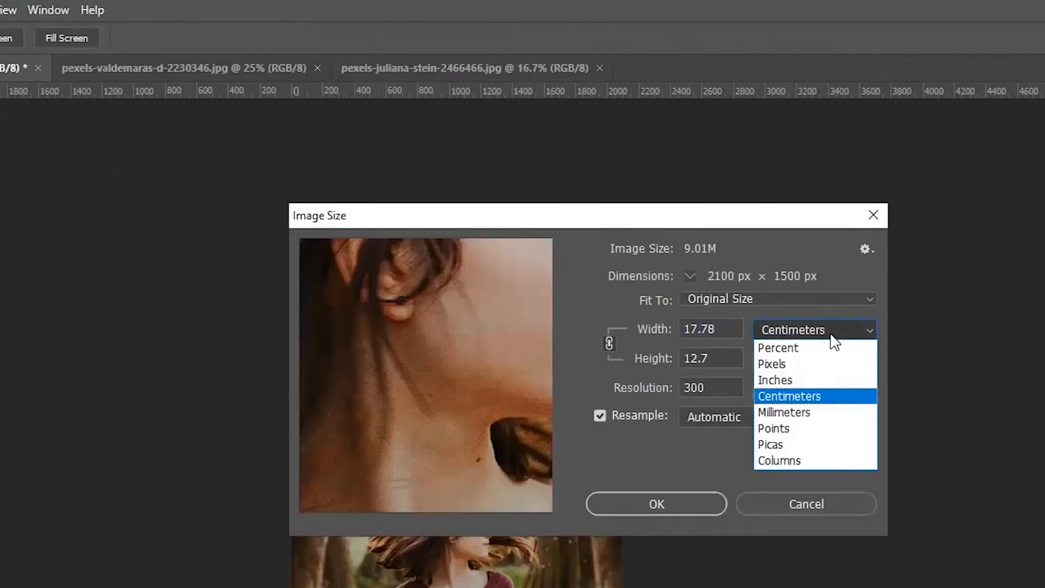
left_click(824, 378)
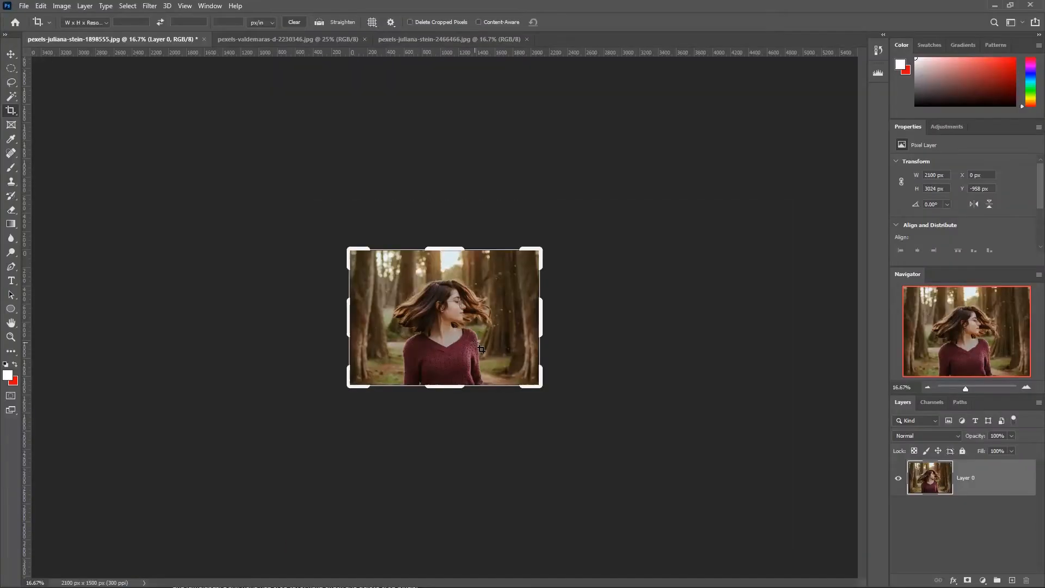
Straighten the beach photo along the sea horizon and apply the resulting crop.
left_click(279, 44)
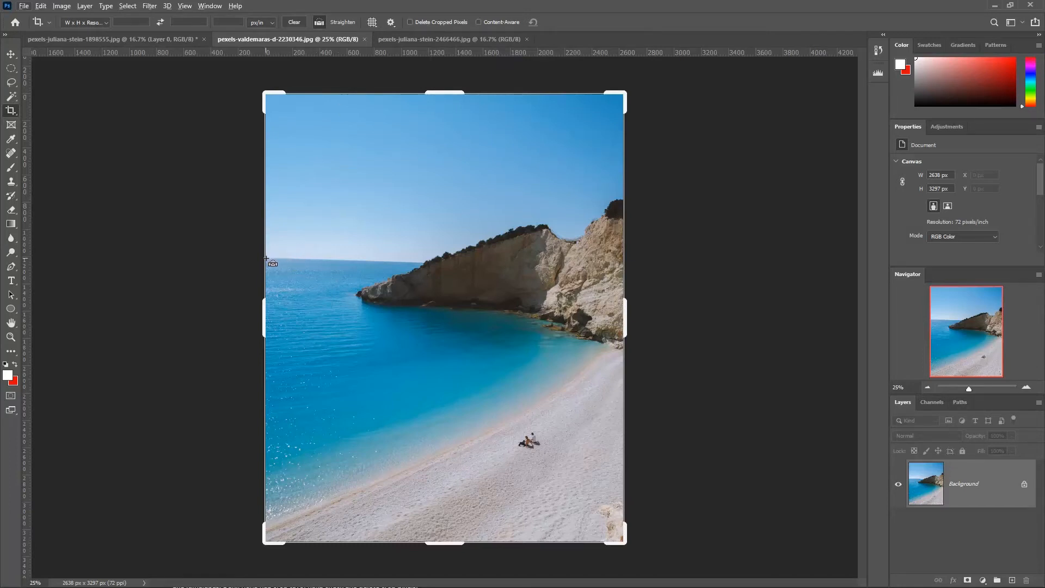
left_click_drag(265, 258, 423, 263)
left_click(424, 263)
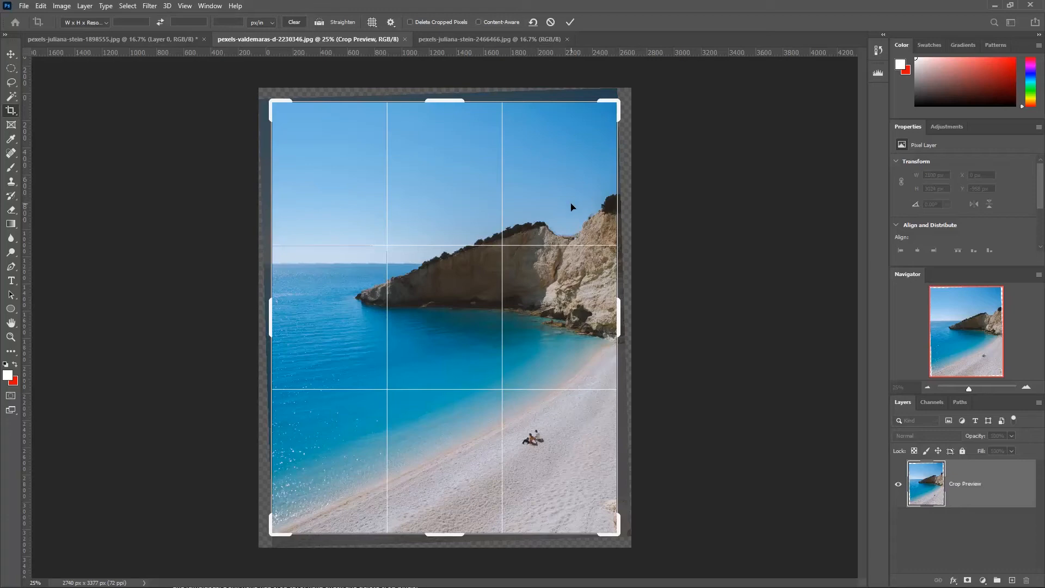
left_click(570, 26)
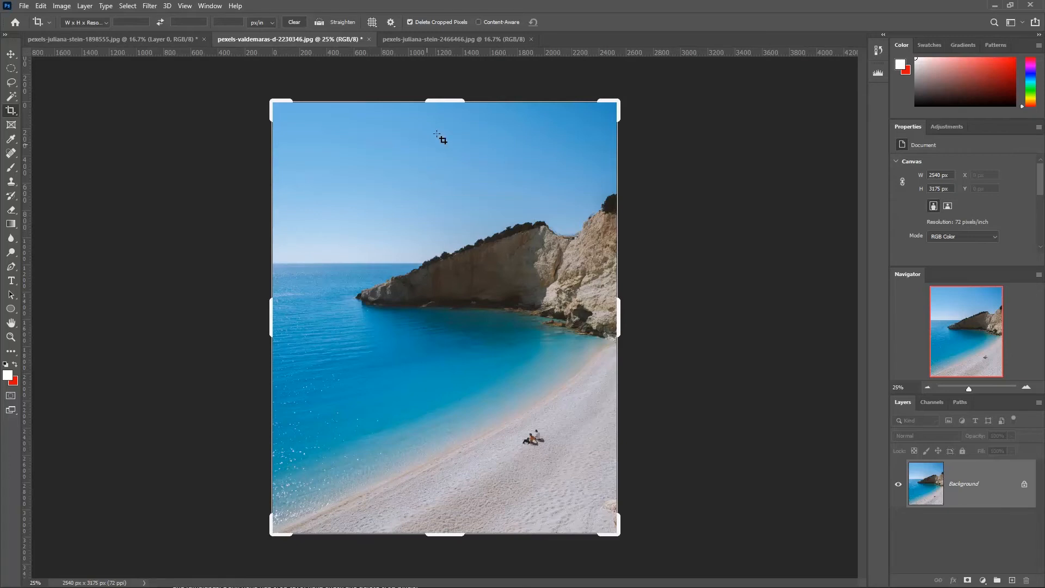
left_click_drag(445, 100, 444, 85)
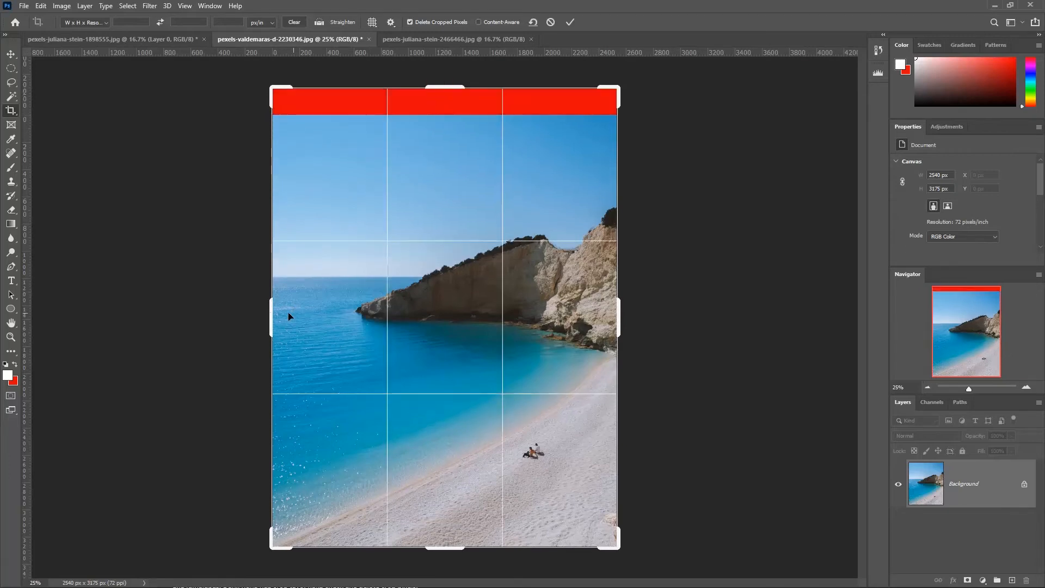
mouse_move(271, 316)
left_mouse_down()
mouse_move(246, 320)
mouse_move(270, 318)
left_mouse_up()
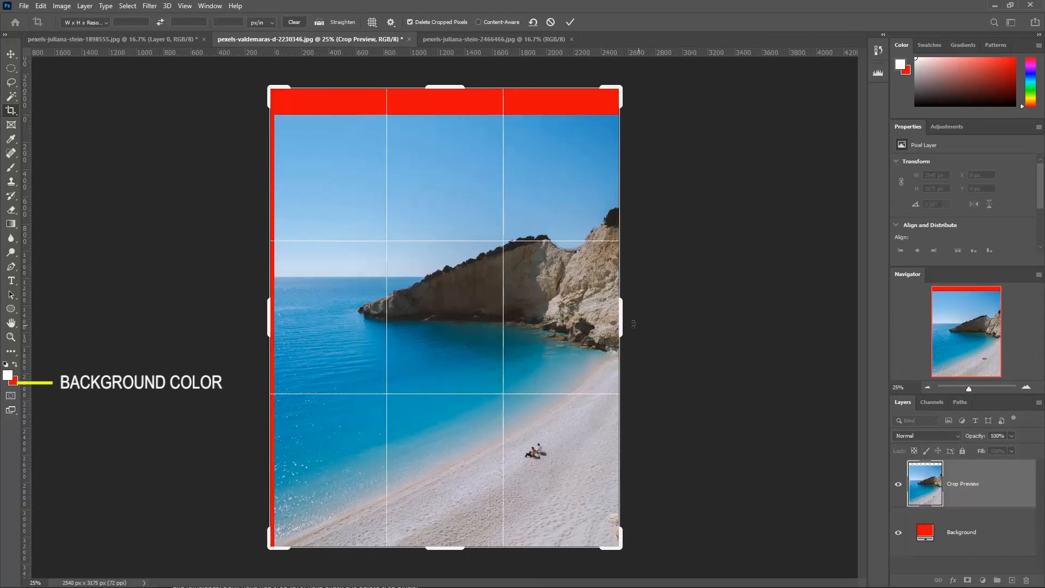
left_click_drag(621, 322, 627, 329)
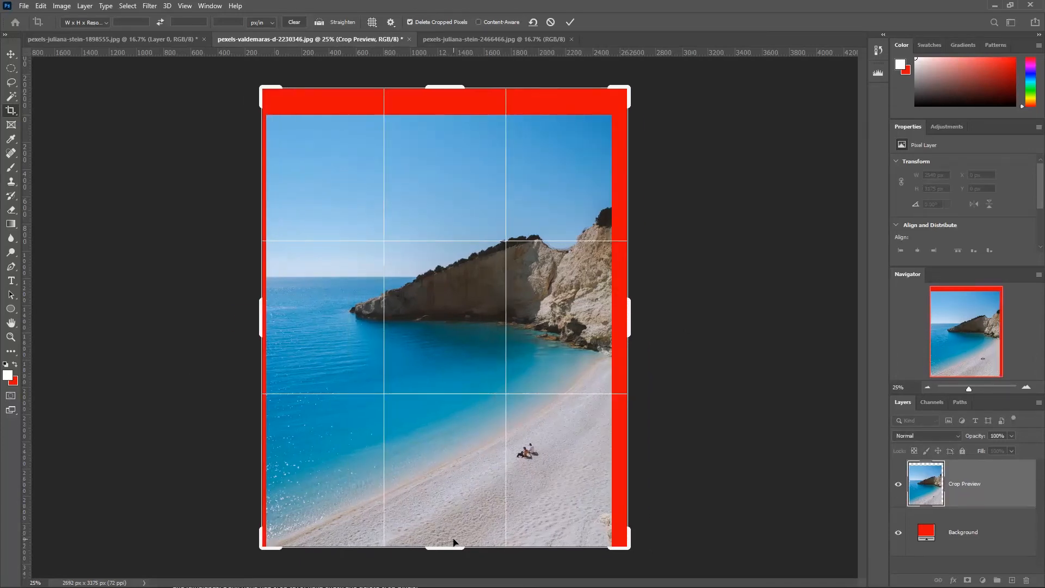
key("Escape")
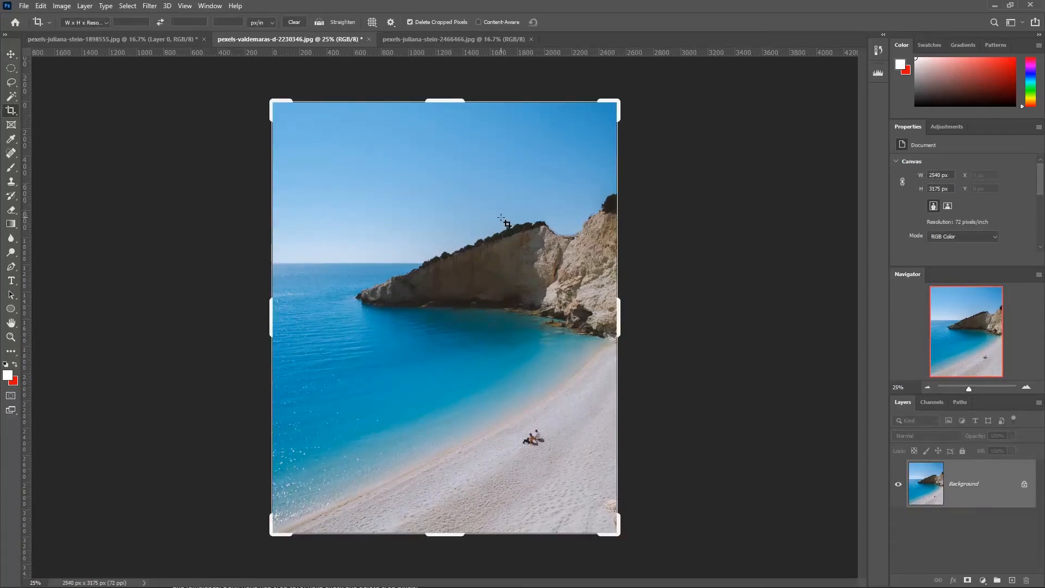
Extend the beach photo's canvas evenly around its centre to about 2668 x 3335 px, filling the border with the red background color.
left_click_drag(447, 99, 446, 88)
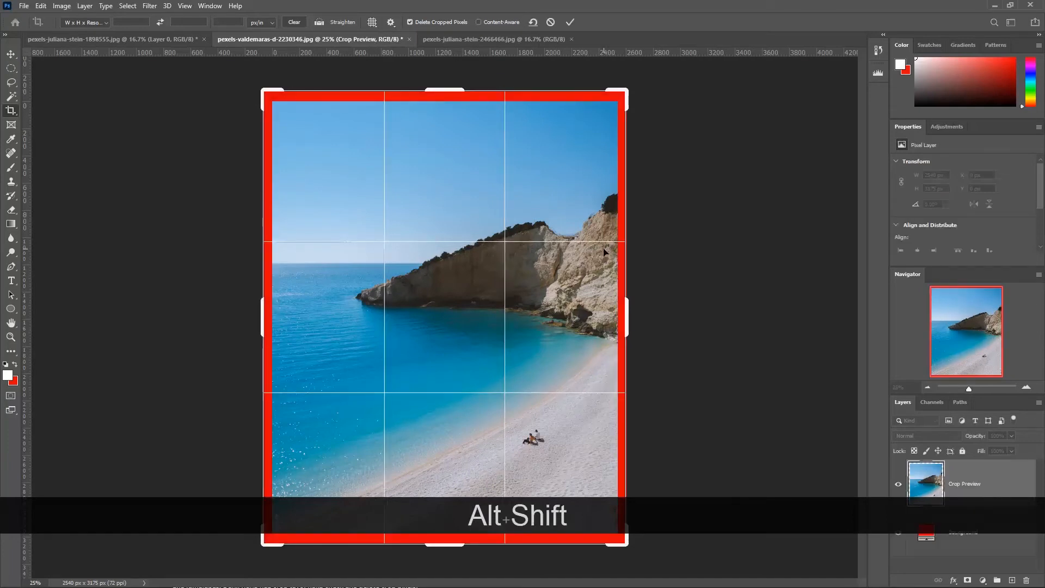
left_click(570, 22)
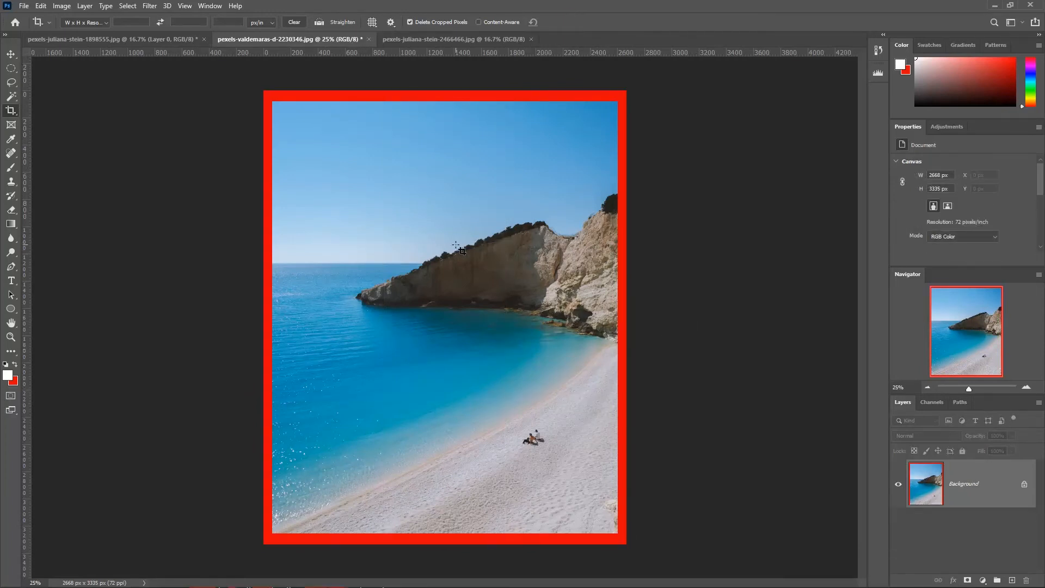
Preview the Grid, Diagonal and Triangle crop overlays on the couple photo, and return to Rule of Thirds.
left_click(451, 42)
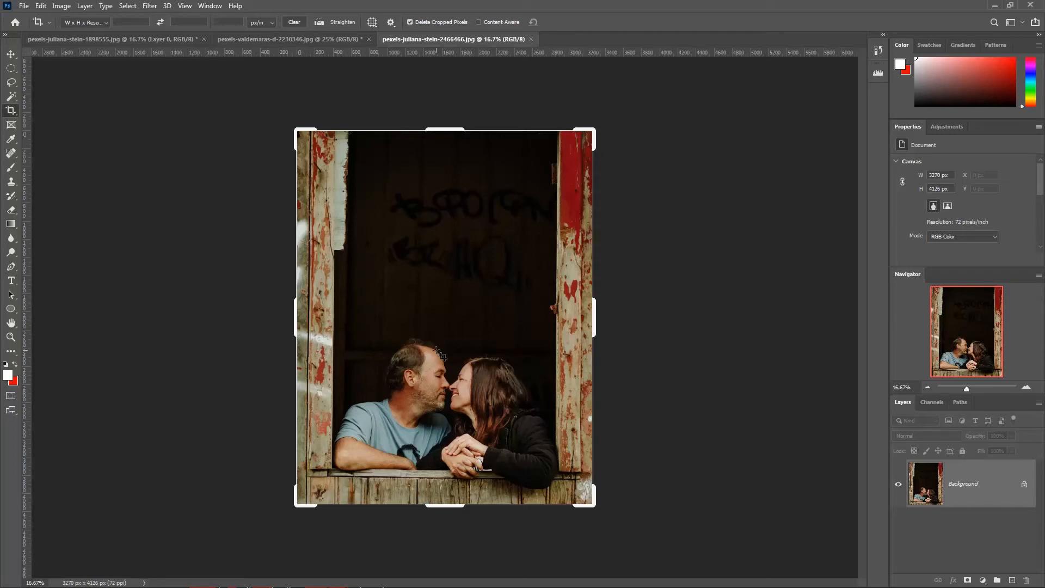
left_click(373, 23)
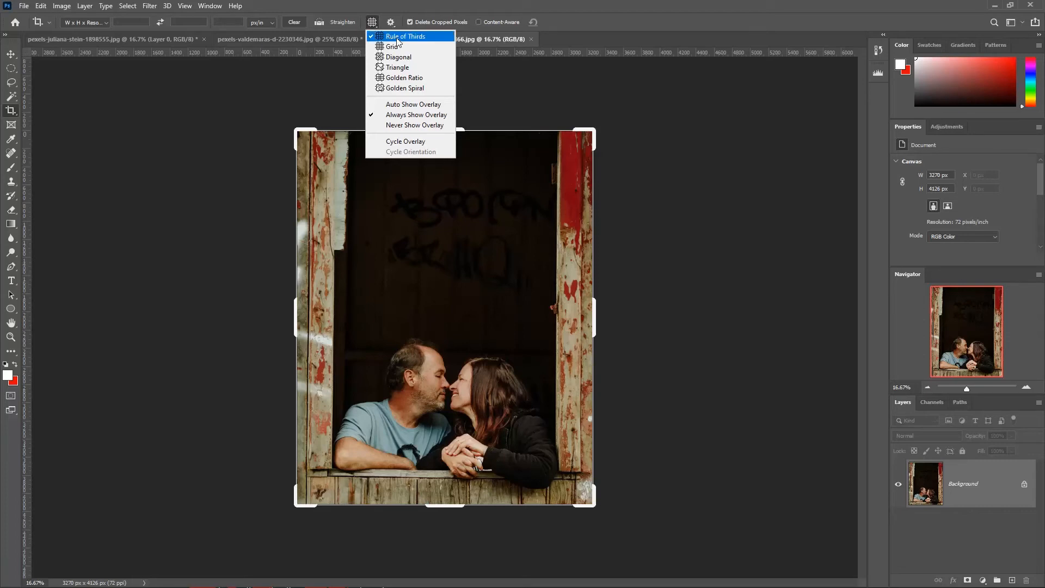
left_click(397, 47)
left_click(372, 22)
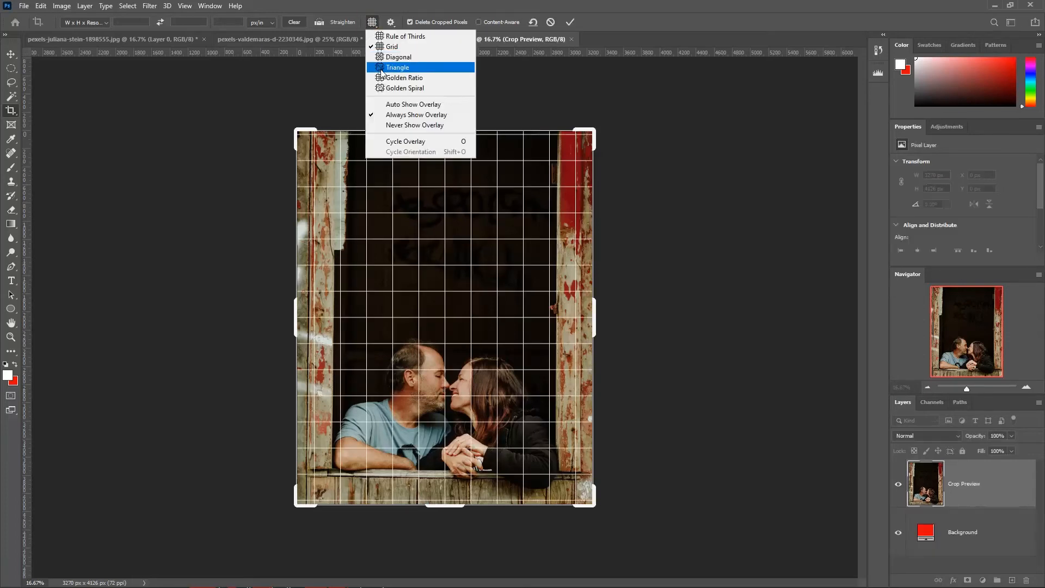
left_click(399, 57)
left_click(372, 22)
left_click(395, 66)
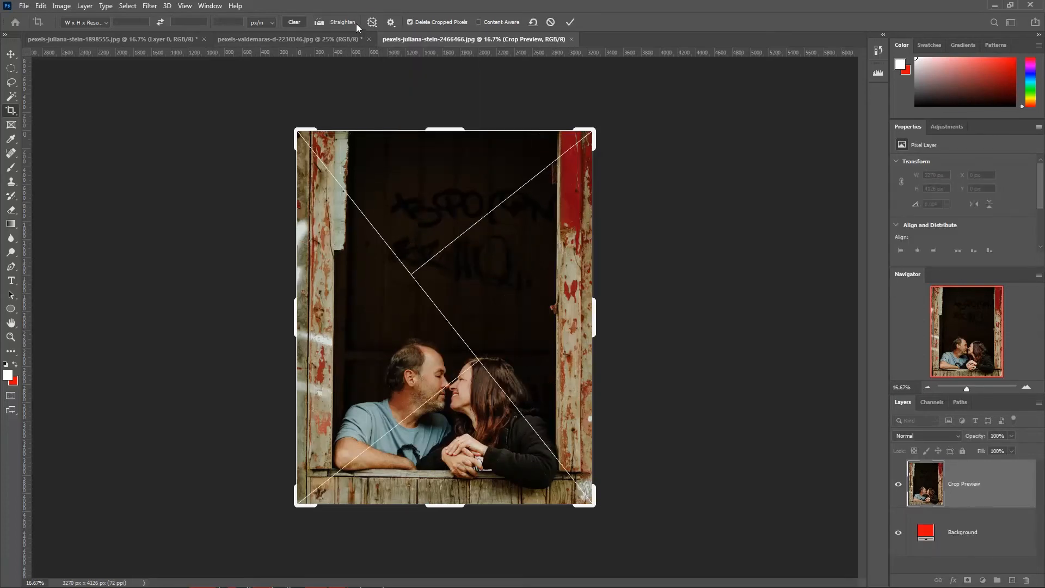
left_click(372, 23)
left_click(377, 31)
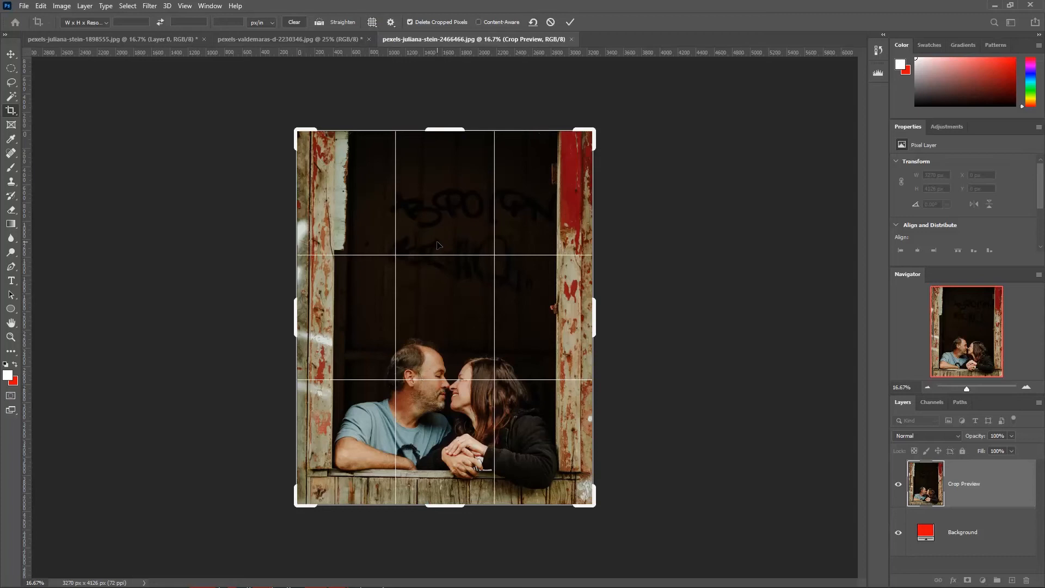
Crop the couple photo from its upper and left edges to about 2034 x 1343 px with Delete Cropped Pixels enabled.
left_click_drag(440, 130, 440, 250)
left_click_drag(296, 315, 352, 317)
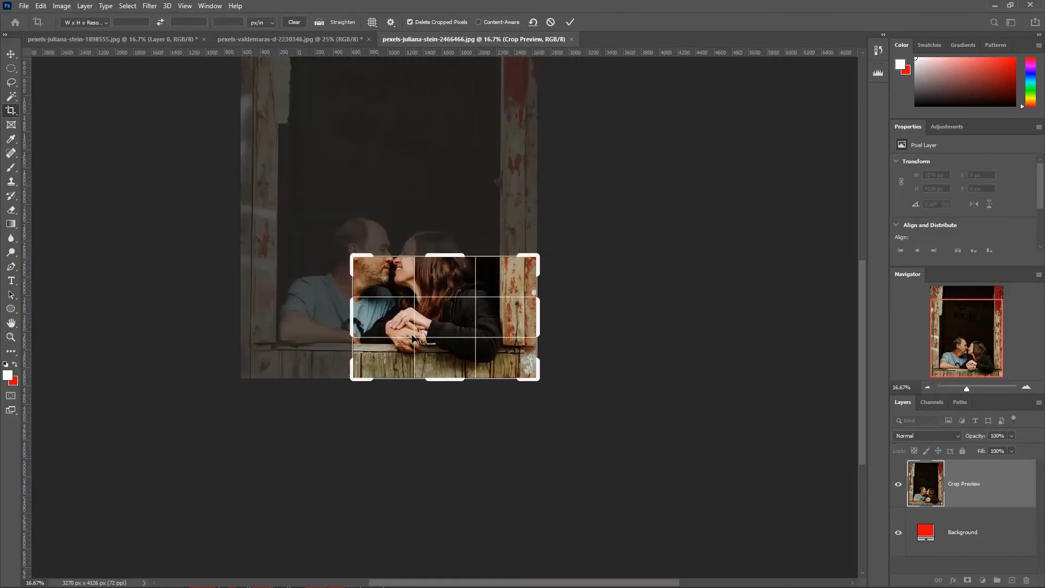
left_click(571, 20)
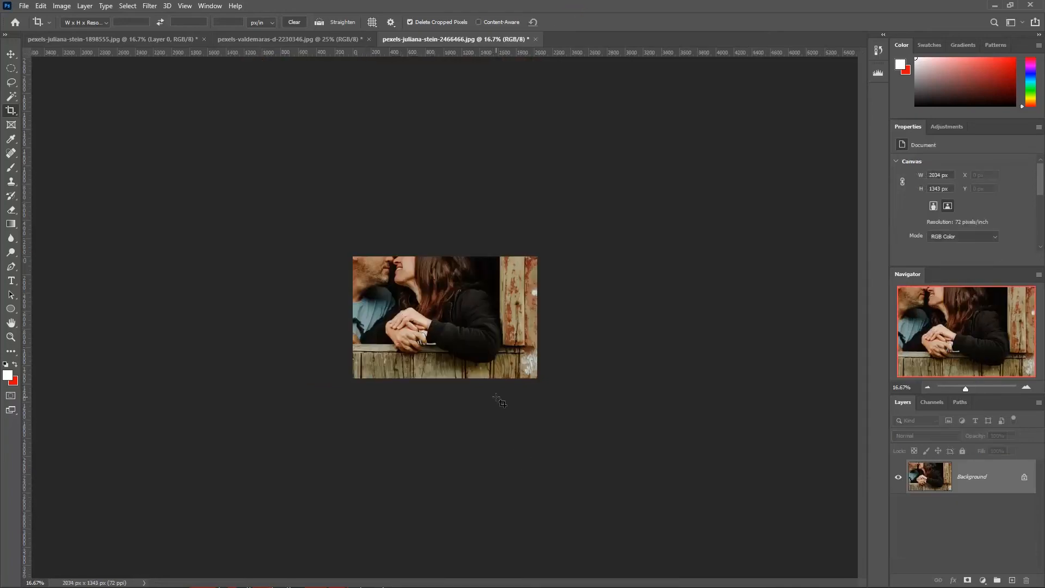
Try extending the cropped couple photo upward past its upper edge, and restore the full uncropped image.
key("ctrl+0")
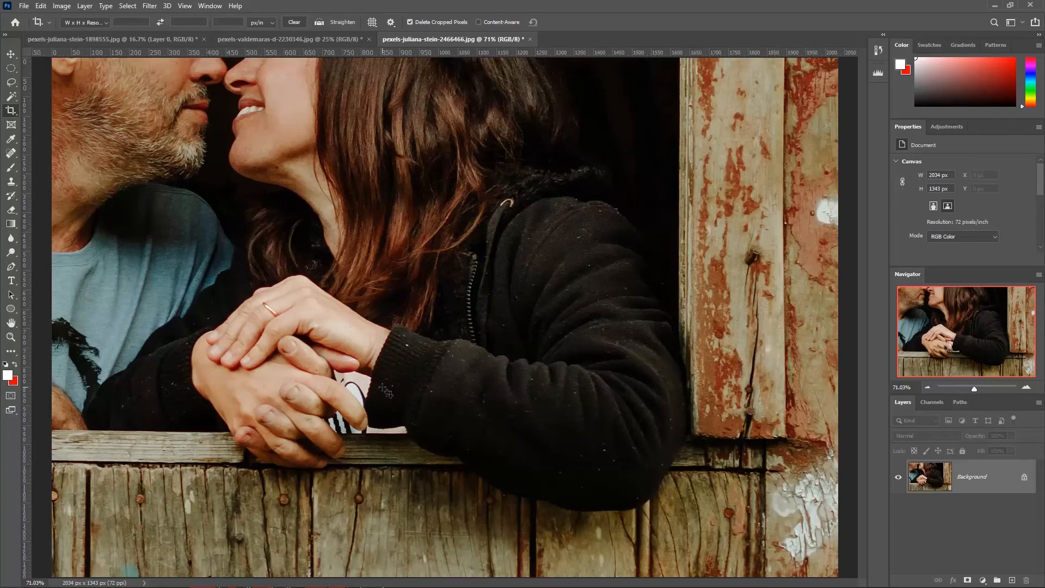
scroll(531, 327, "down", 2)
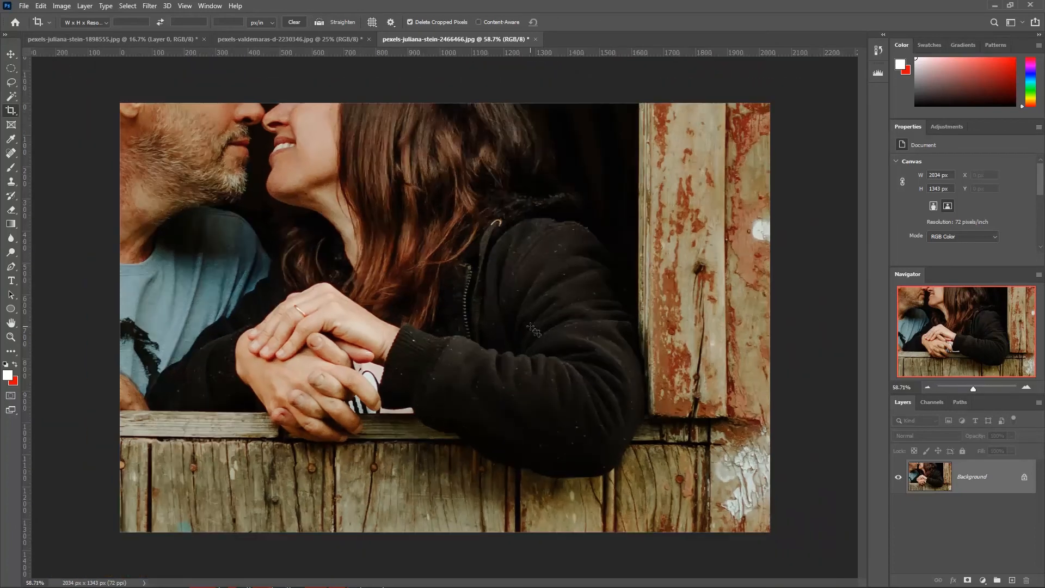
left_click(13, 113)
left_click_drag(449, 104, 450, 91)
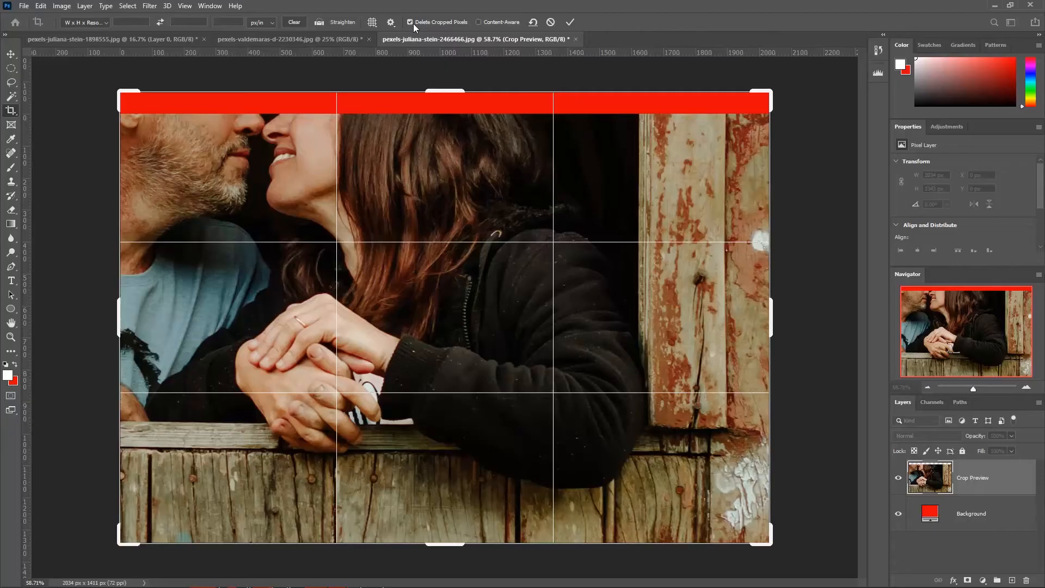
left_click(11, 54)
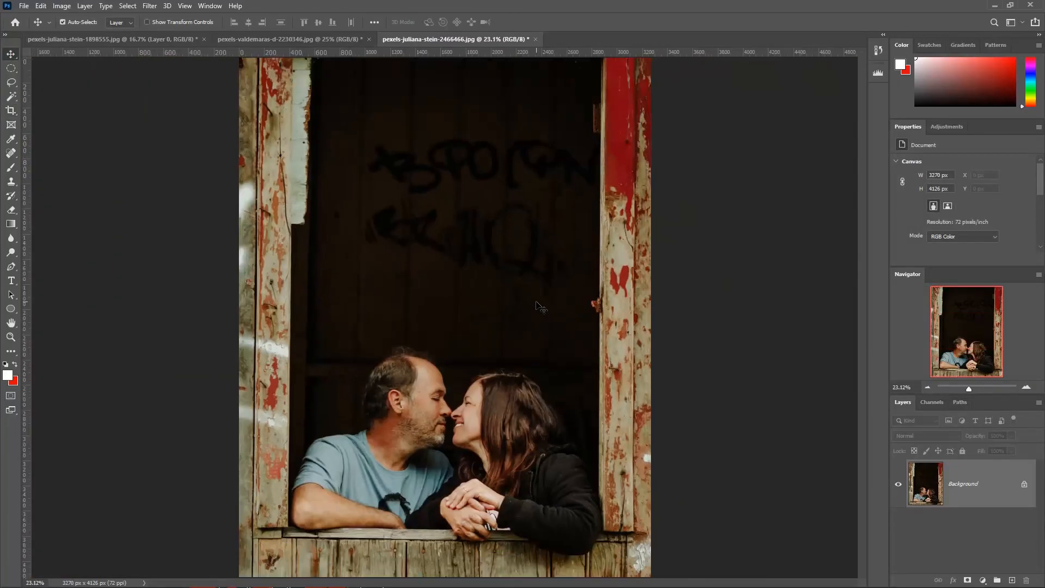
Disable Delete Cropped Pixels and crop the couple photo from its upper and left edges to about 2320 x 1323 px.
left_click(11, 110)
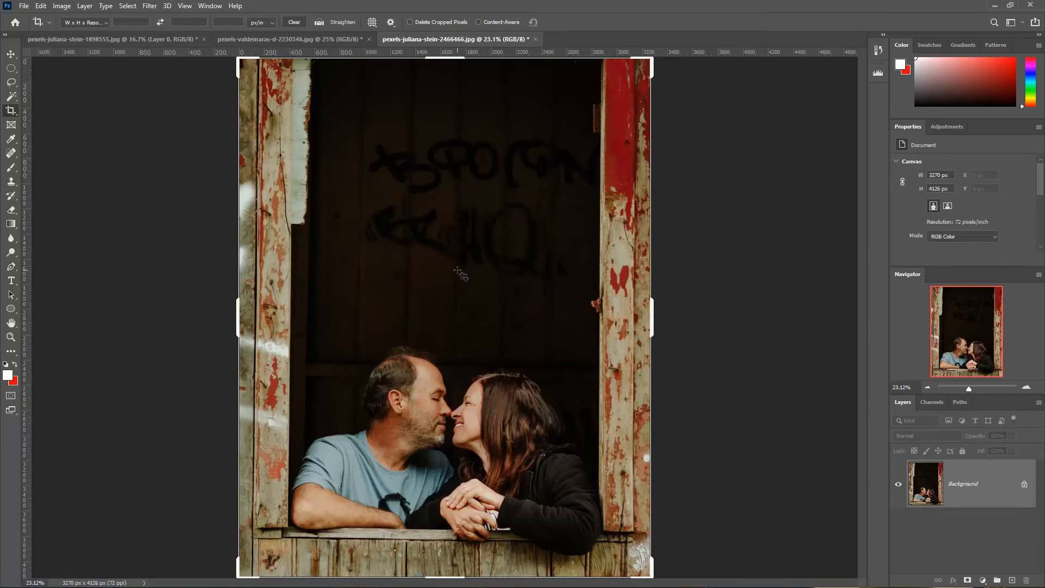
left_click_drag(448, 61, 448, 410)
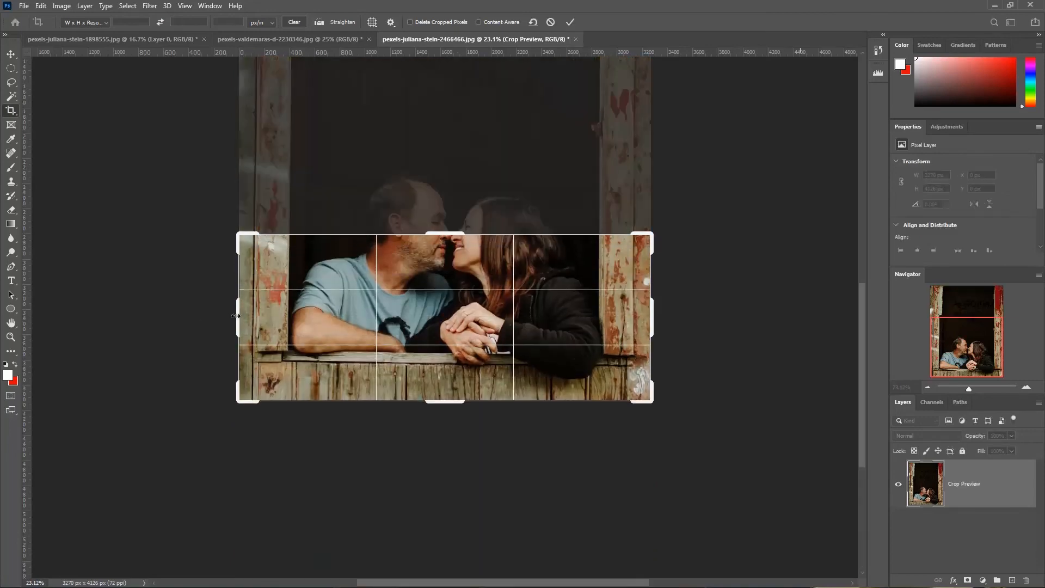
left_click_drag(235, 316, 402, 317)
left_click_drag(320, 318, 273, 317)
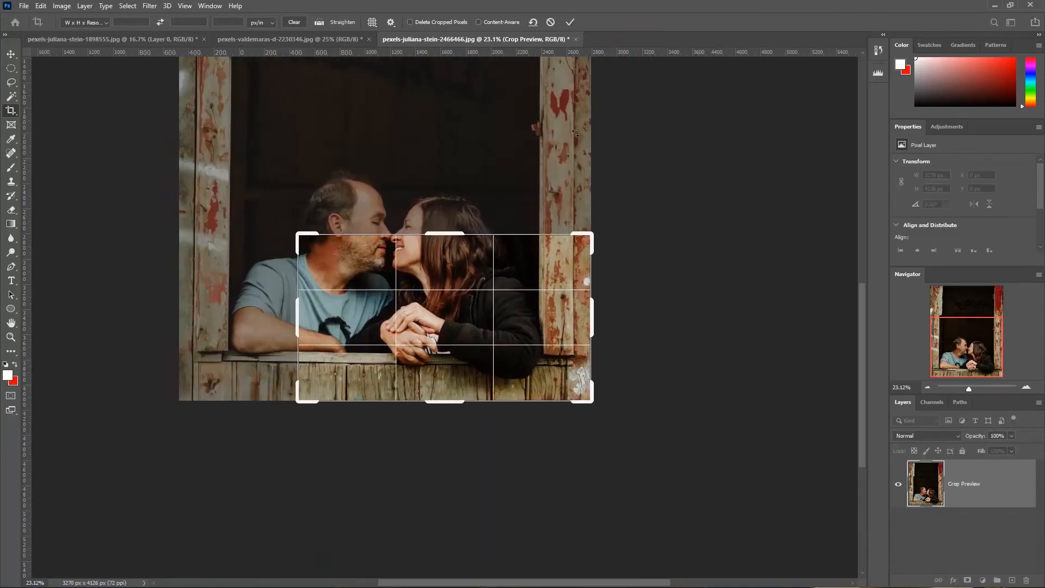
left_click(570, 22)
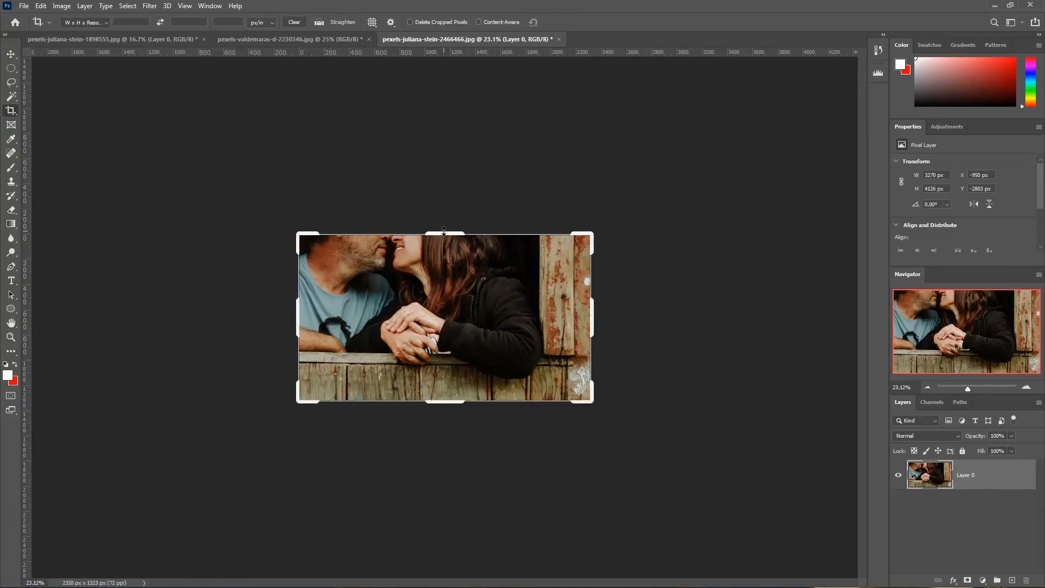
Extend the couple photo's crop slightly upward and to the left, to about 2502 x 1453 px, and apply it.
left_click_drag(443, 231, 445, 221)
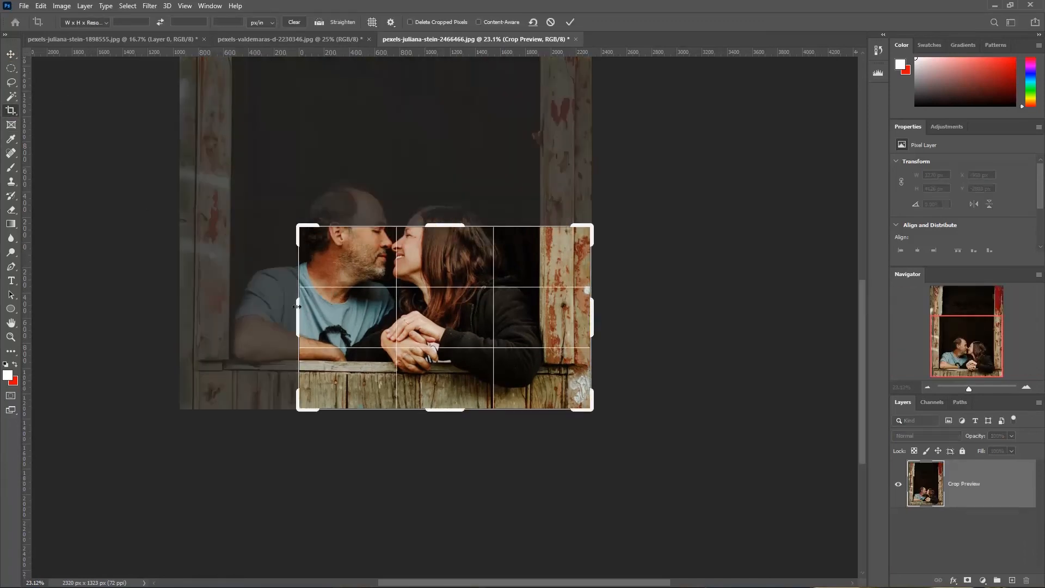
left_click_drag(297, 308, 285, 308)
left_click(570, 22)
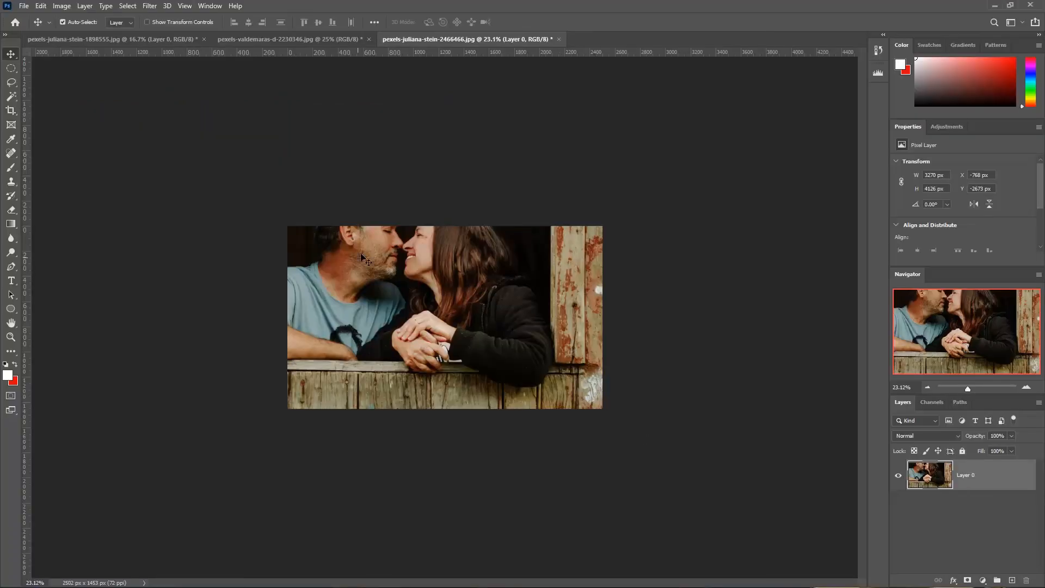
Move the couple layer down and right to about X -384 px, Y -2254 px so both faces sit inside the frame.
left_click_drag(428, 295, 433, 348)
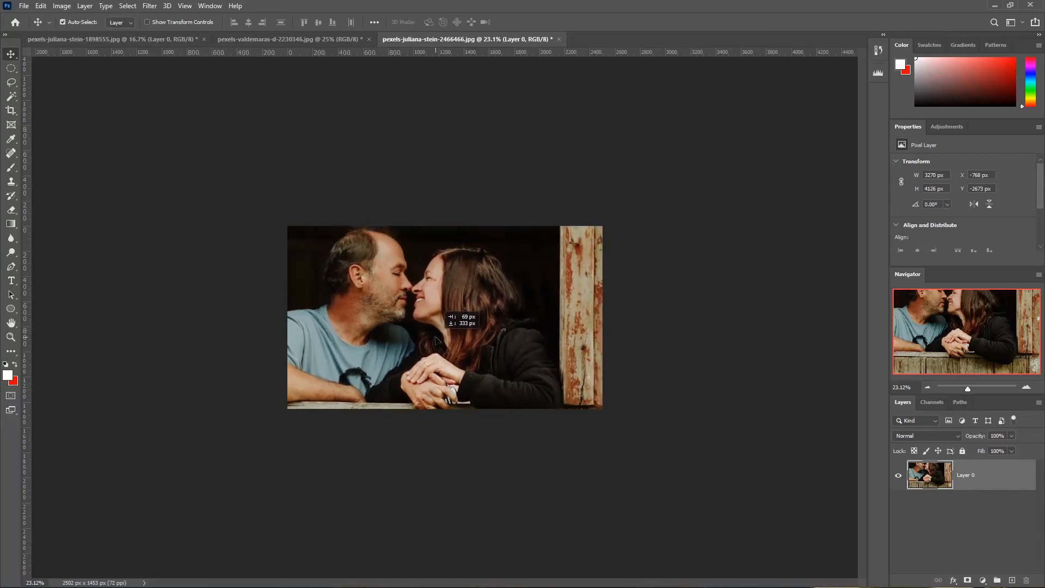
left_click_drag(365, 272, 397, 279)
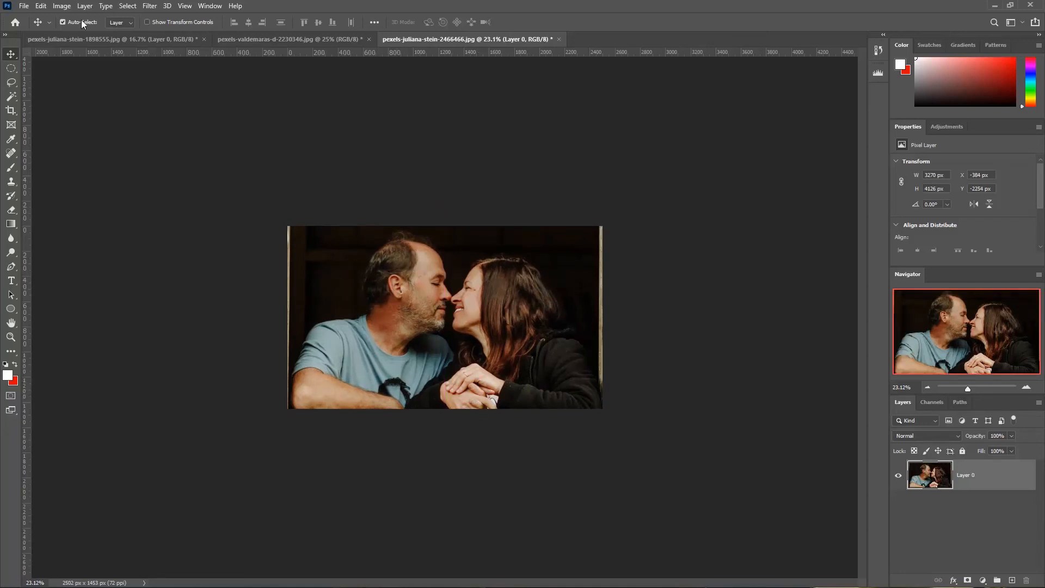
Use Reveal All to expand the canvas to the couple photo's full hidden area.
left_click(65, 8)
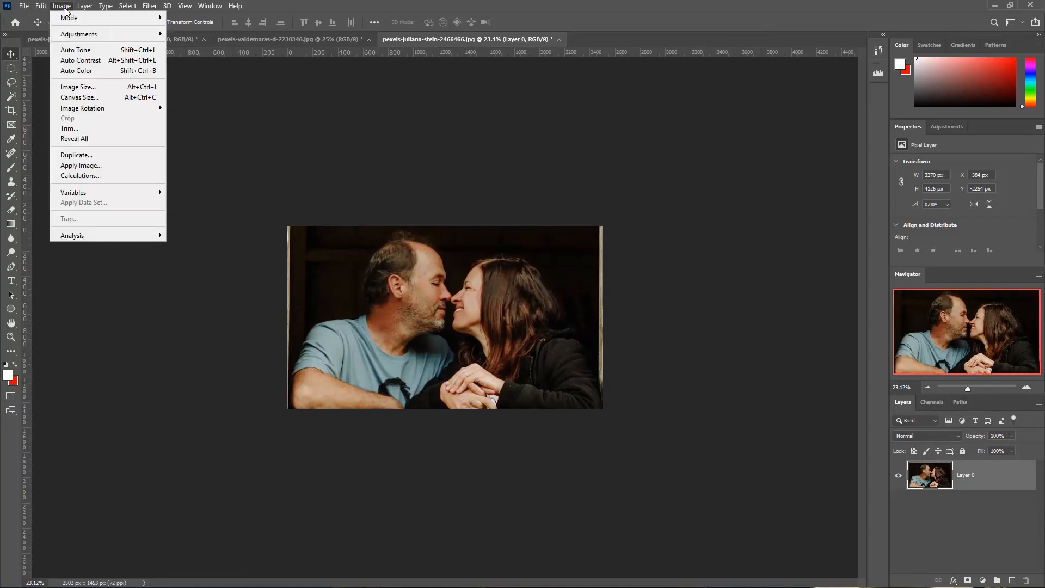
left_click(76, 139)
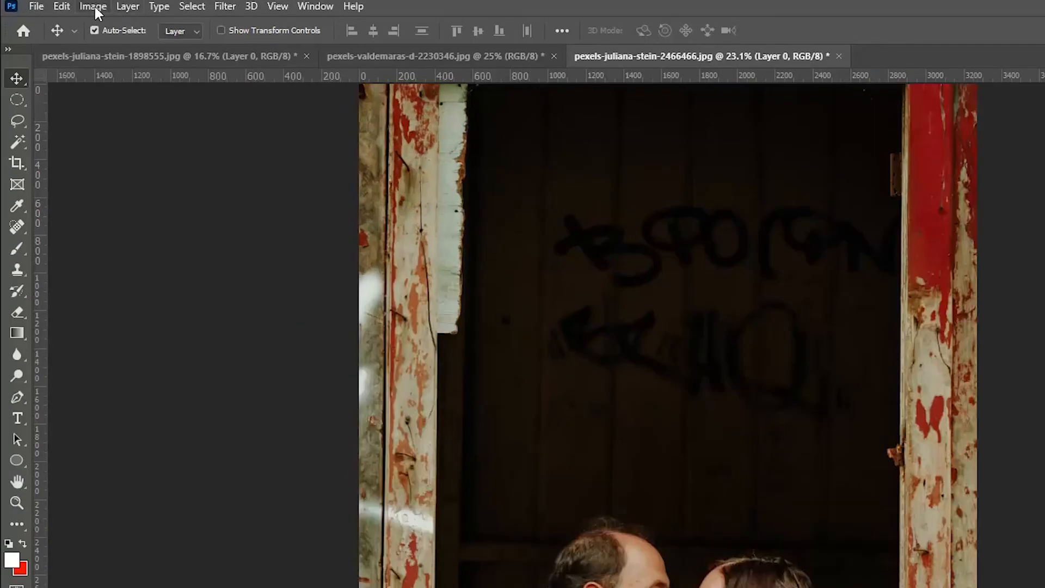
left_click(64, 8)
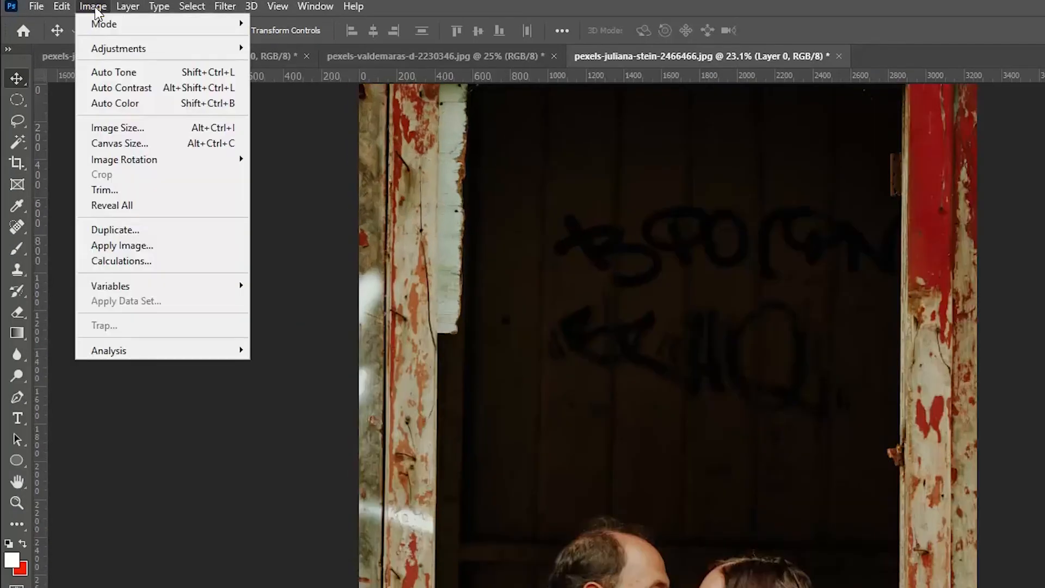
Try enlarging the couple photo's canvas by adding 2 inches to its absolute width and height, and undo the enlargement.
left_click(120, 143)
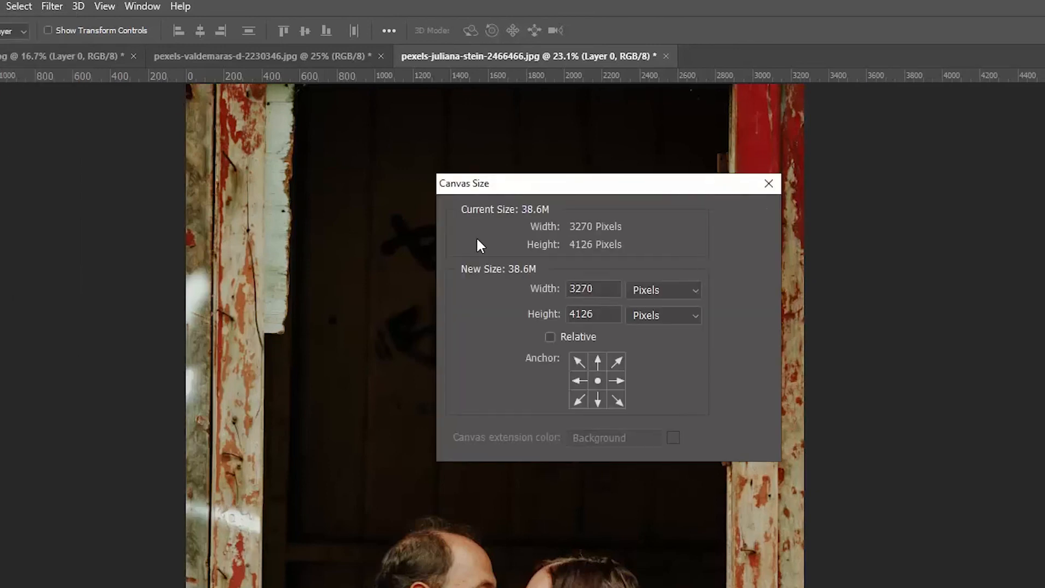
left_click(832, 290)
left_click(656, 334)
left_click(615, 289)
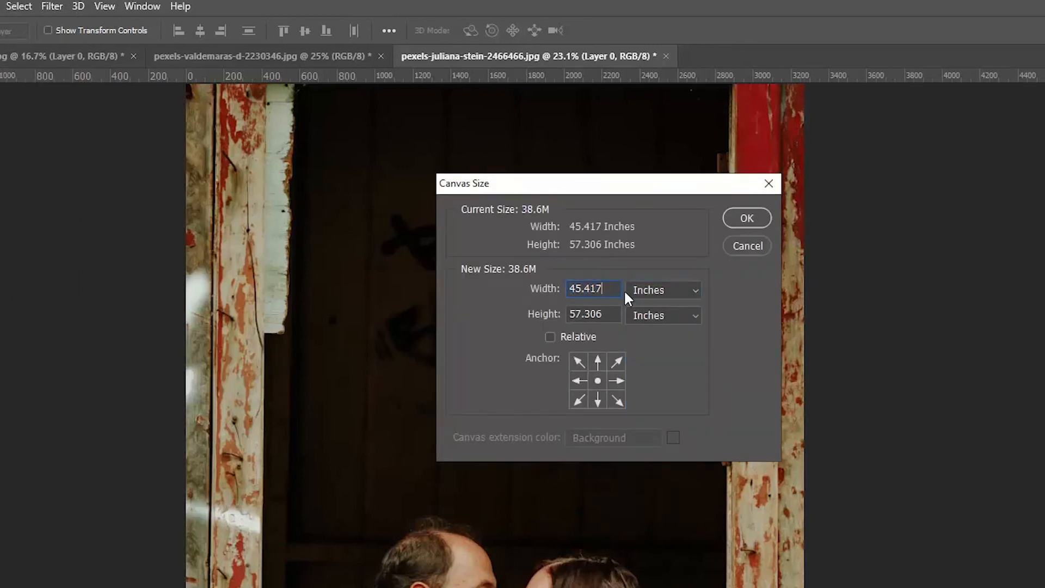
type("+2")
left_click(612, 314)
type("+2")
left_click(747, 217)
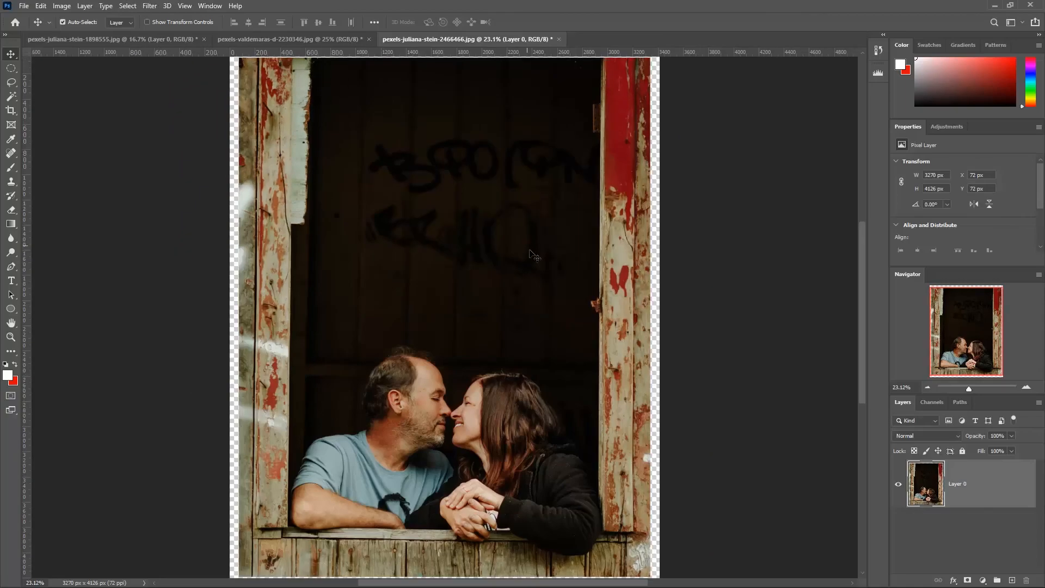
key("ctrl+0")
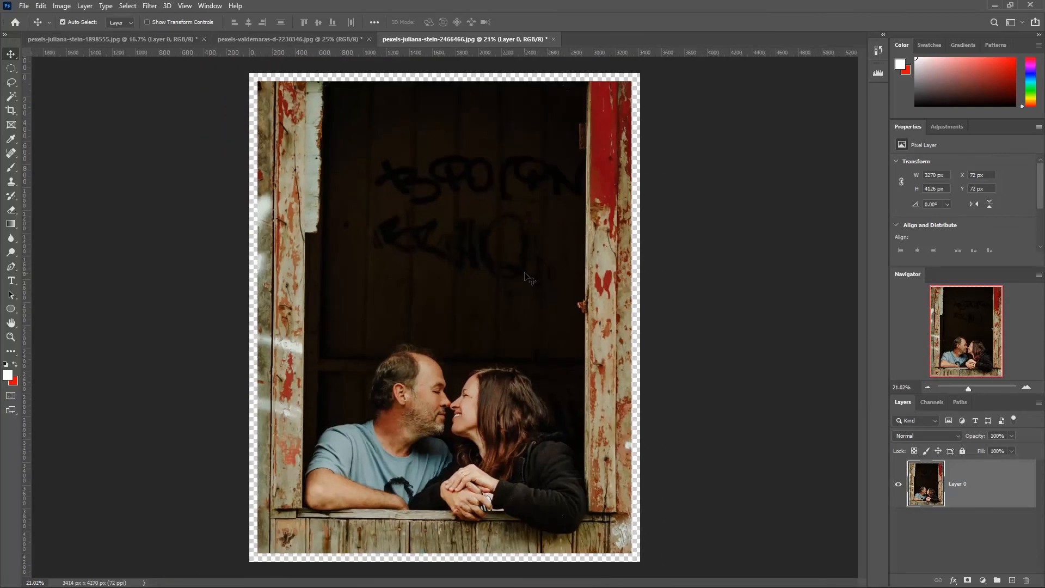
key("ctrl+z")
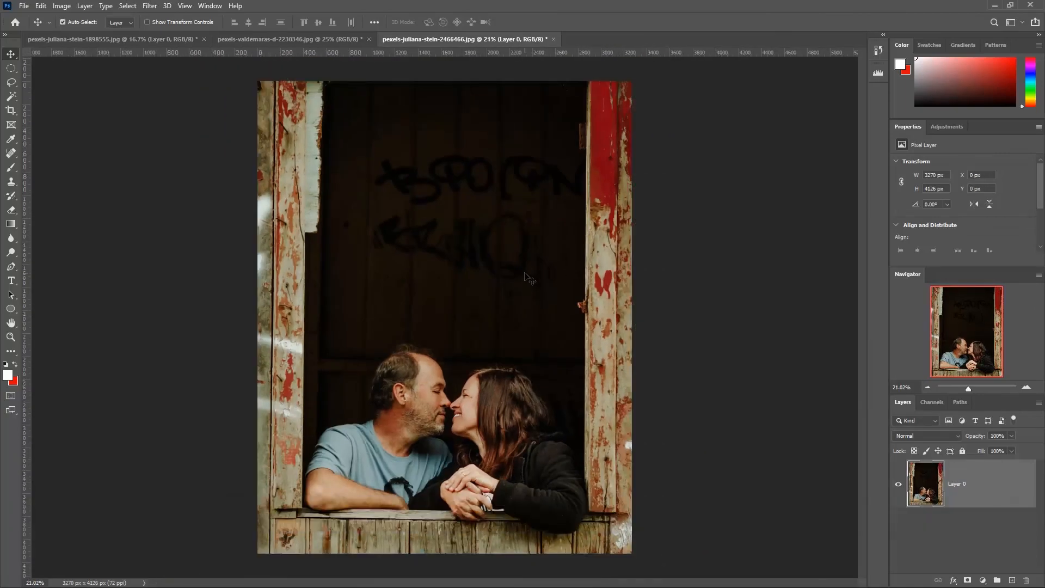
Extend the couple photo's canvas with the Relative option, adding 2 inches in width and 2 inches in height around the centre anchor.
left_click(62, 6)
left_click(79, 97)
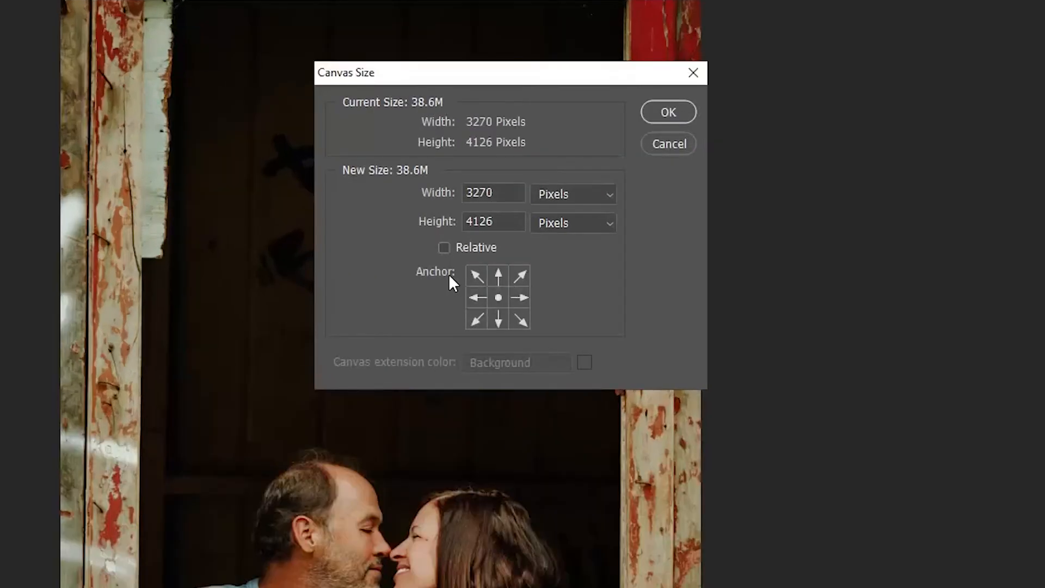
left_click(443, 247)
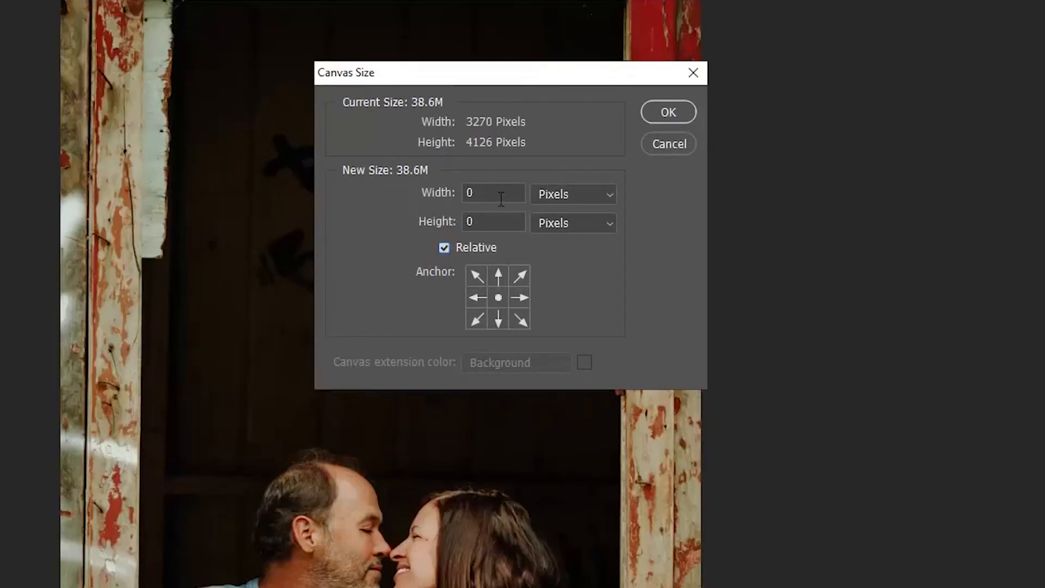
left_click(573, 193)
left_click(561, 242)
key("shift+Tab")
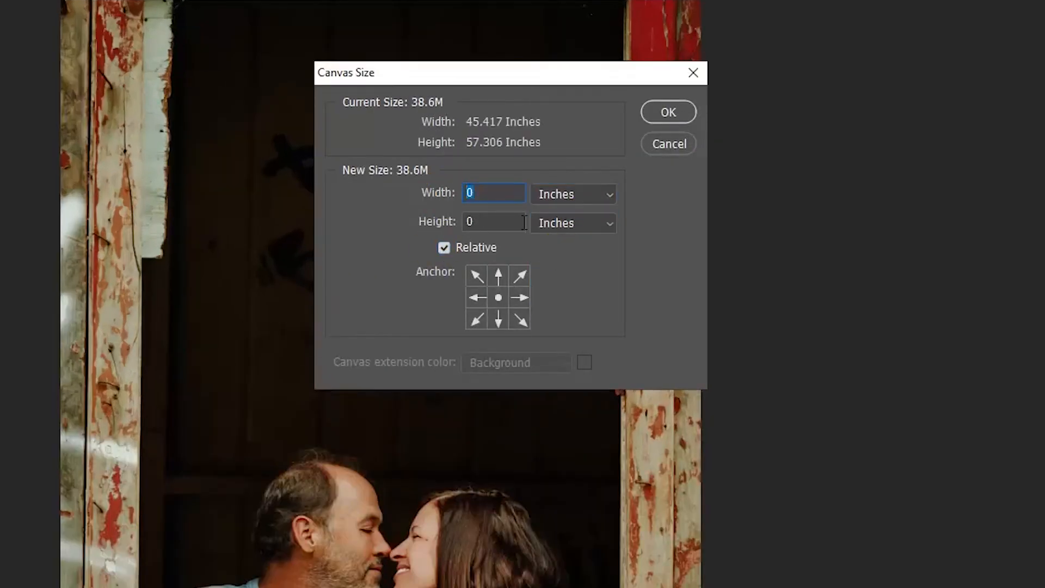
type("2")
left_click(462, 223)
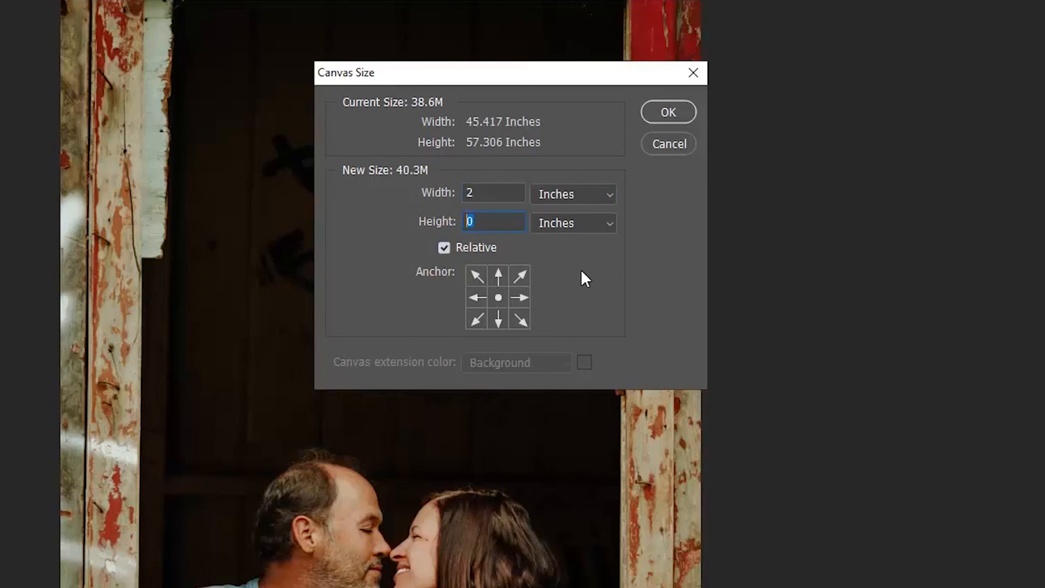
type("2")
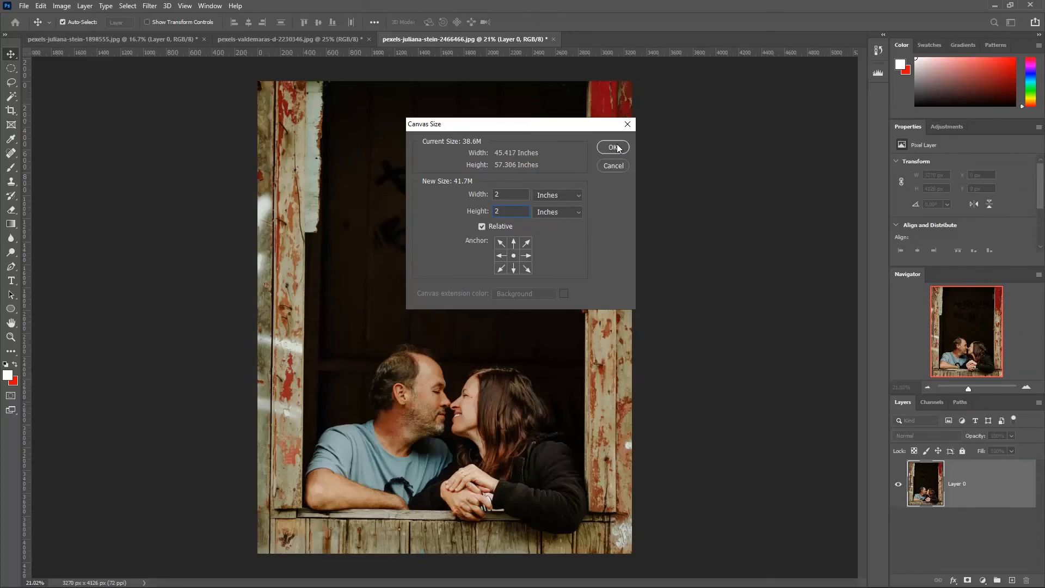
left_click(617, 148)
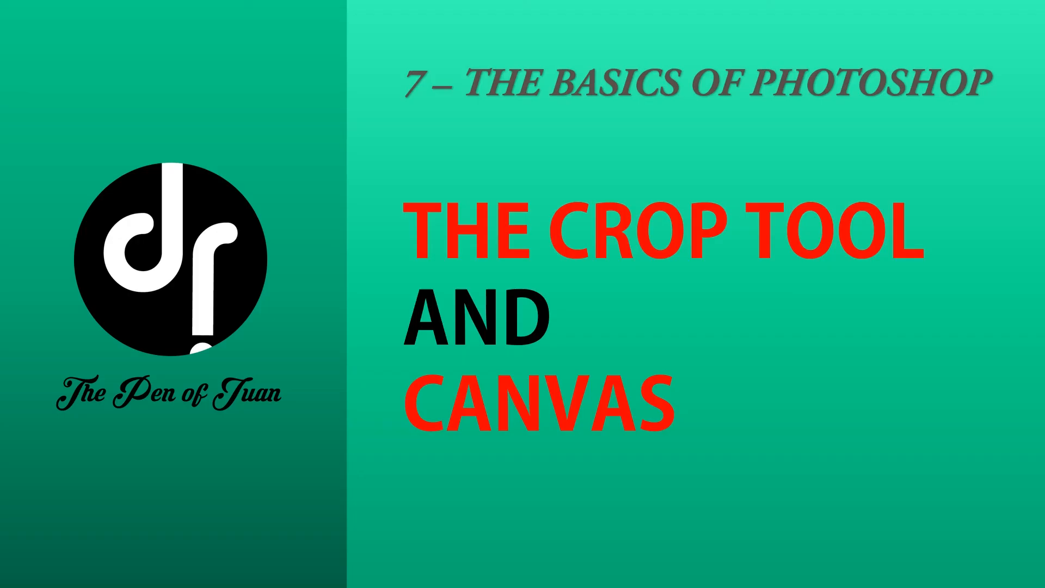